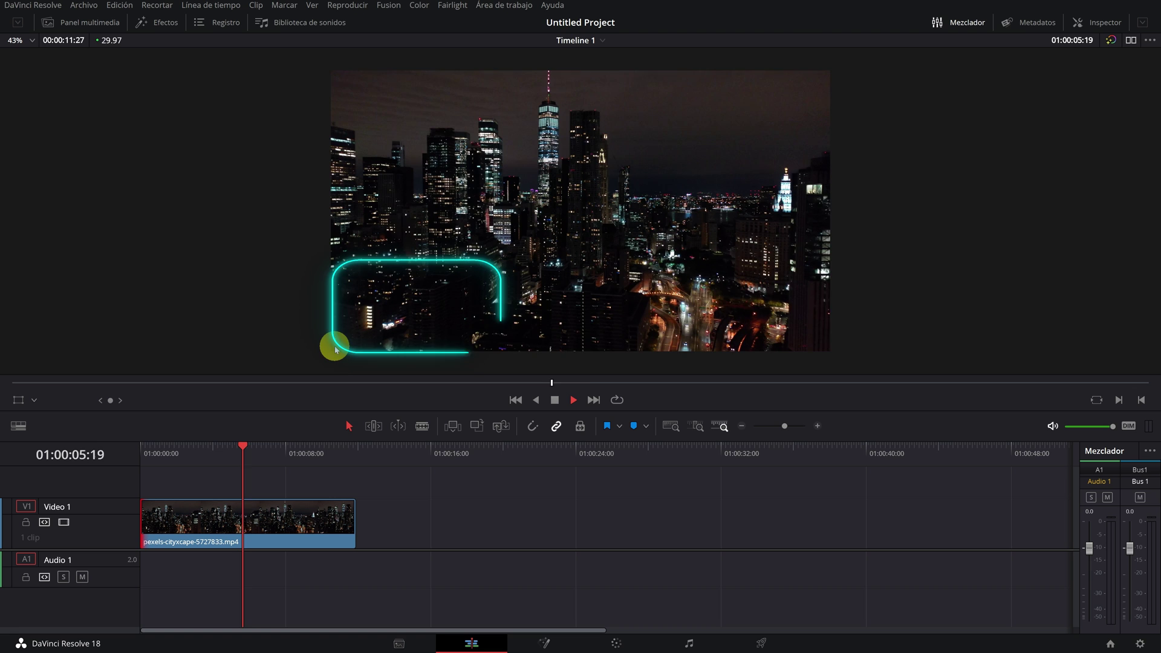
Step: Stop playback of the night city footage at about 01:00:06:01
key("space")
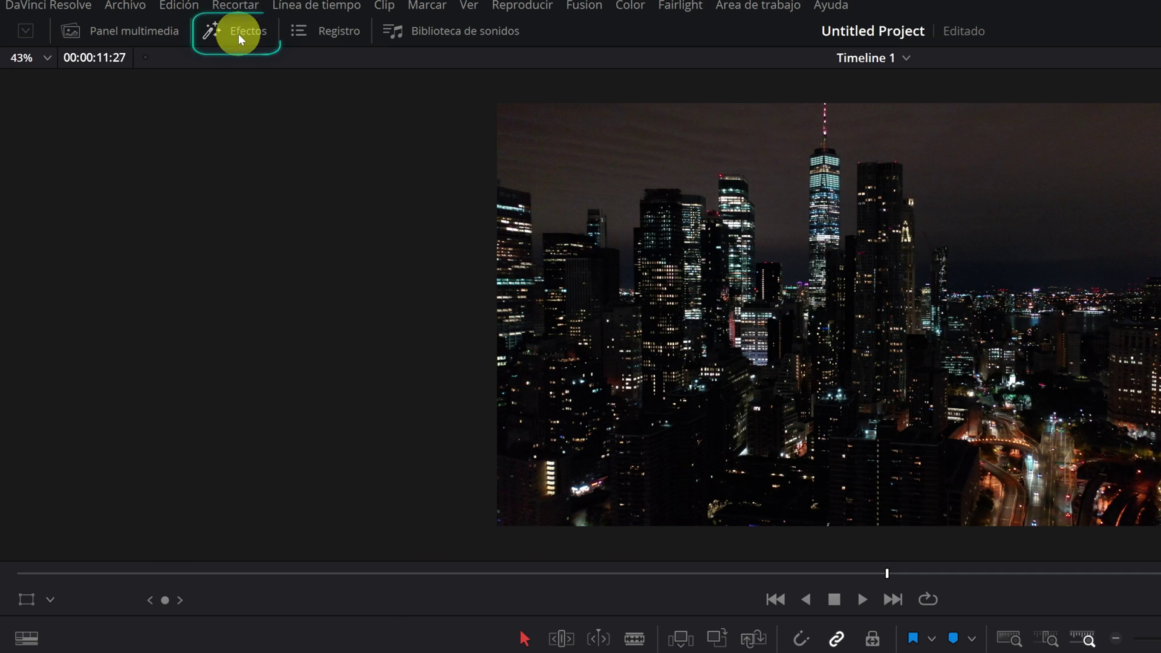
Step: Show the Títulos presets under Herramientas in the effects library and select Texto+
left_click(239, 34)
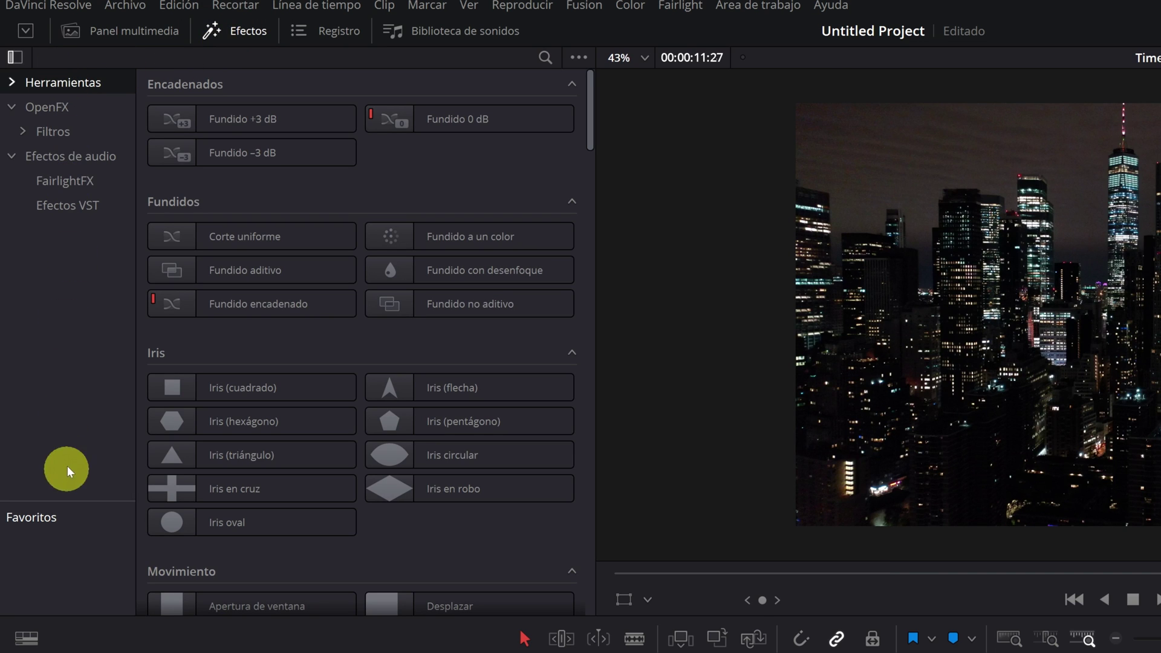
left_click(16, 58)
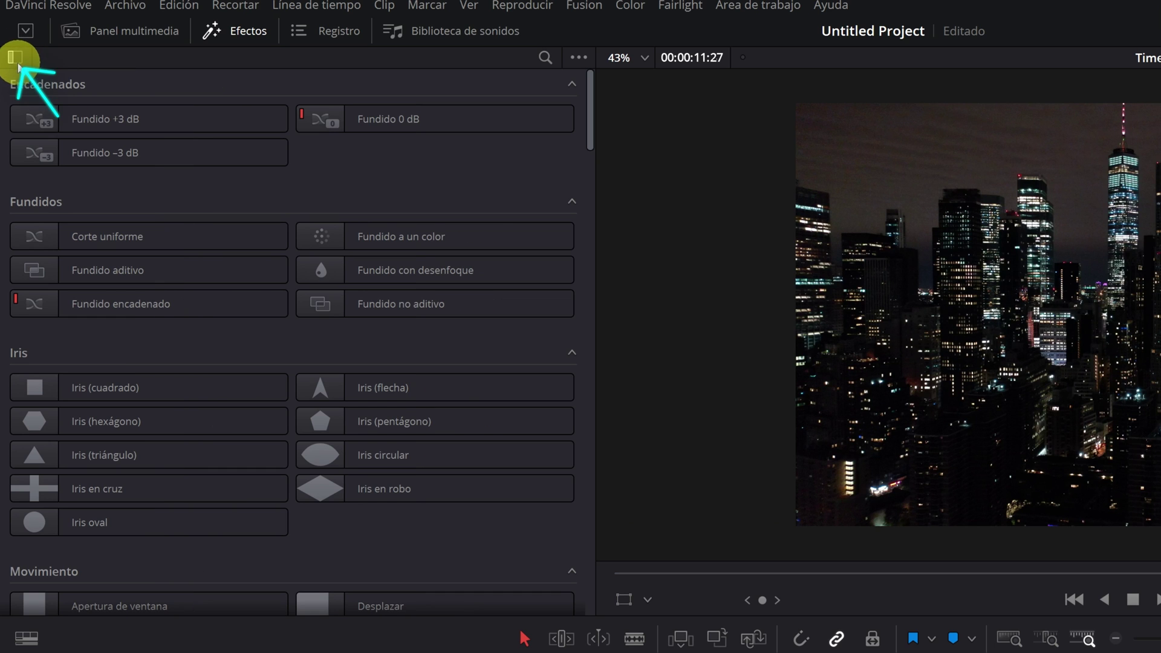
left_click(17, 59)
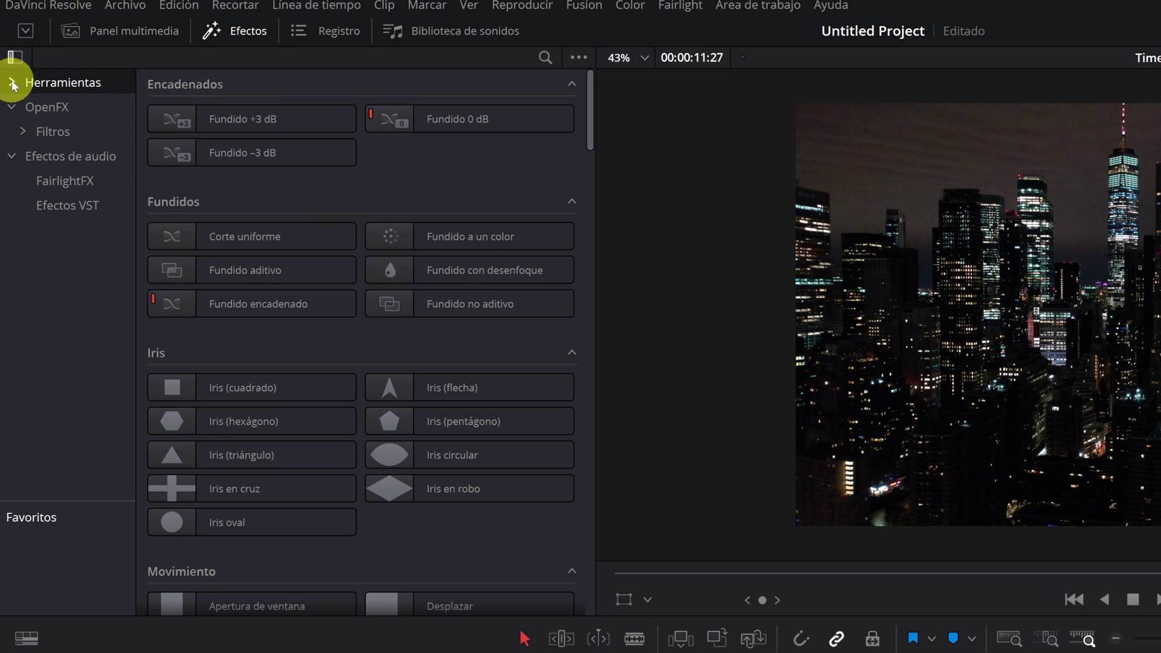
left_click(12, 83)
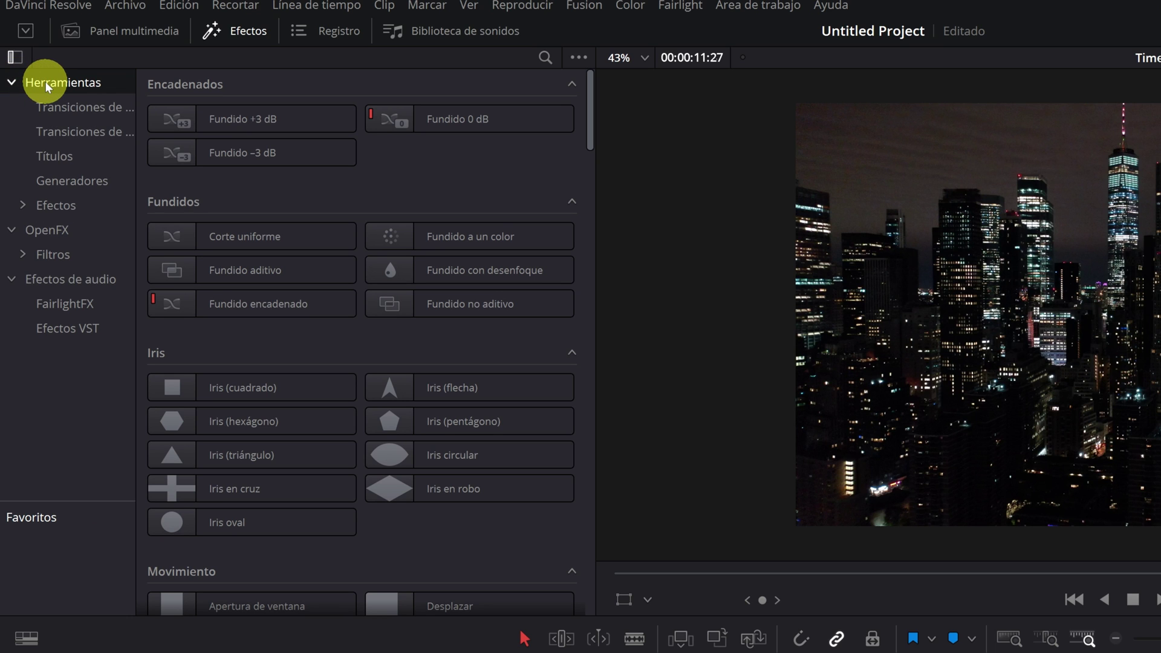
left_click(65, 157)
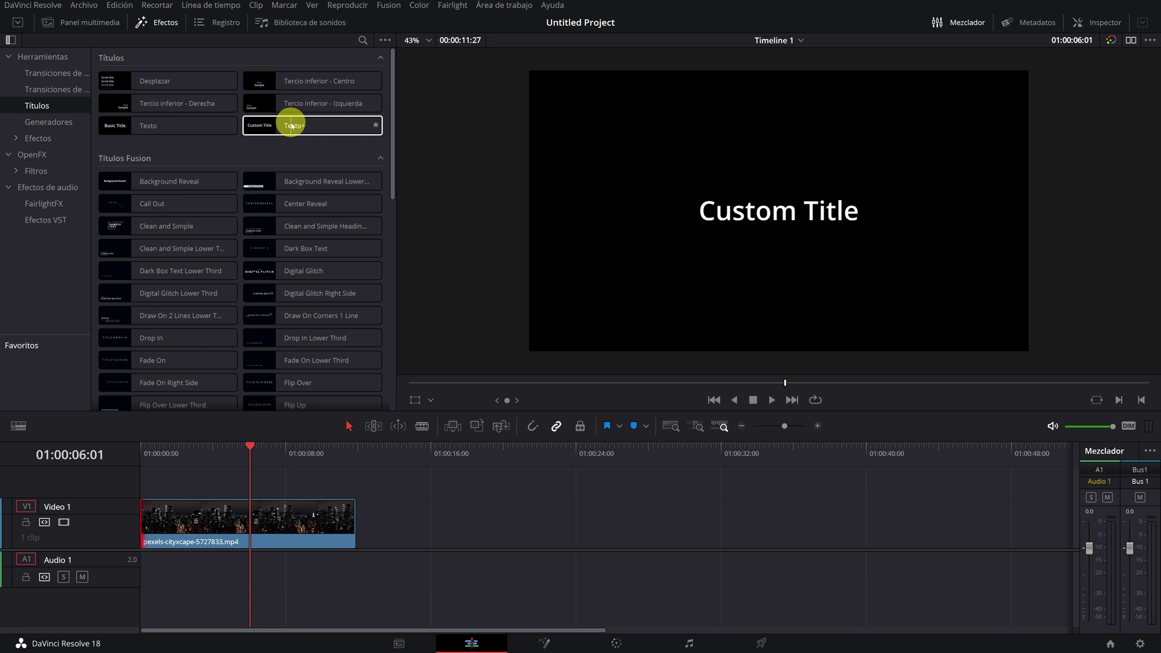
left_click(291, 126)
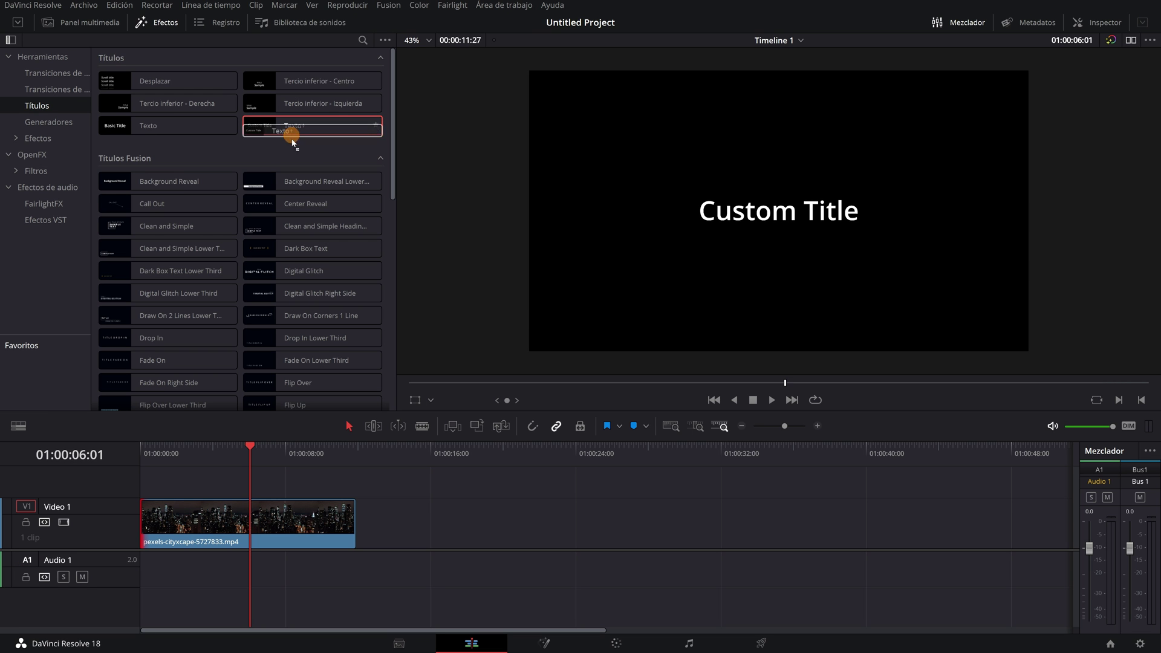
Step: Place a Texto+ title above Video 1, stretched to the city clip's full length
mouse_move(292, 143)
left_mouse_down()
mouse_move(252, 487)
mouse_move(170, 484)
left_mouse_up()
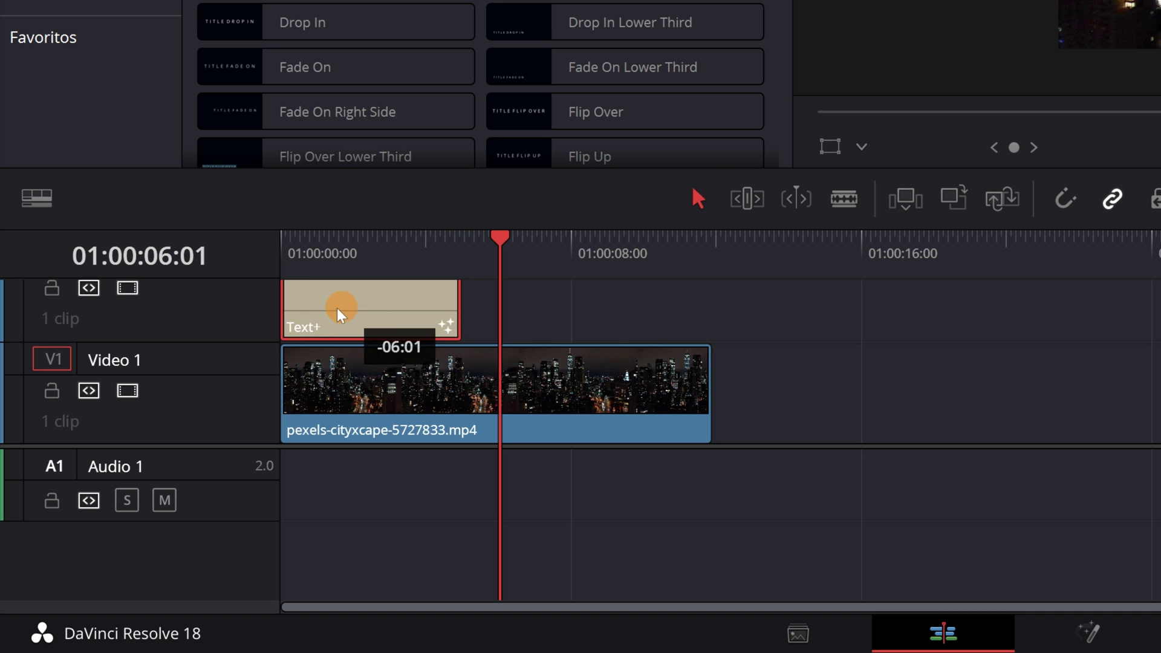
left_click_drag(458, 307, 703, 321)
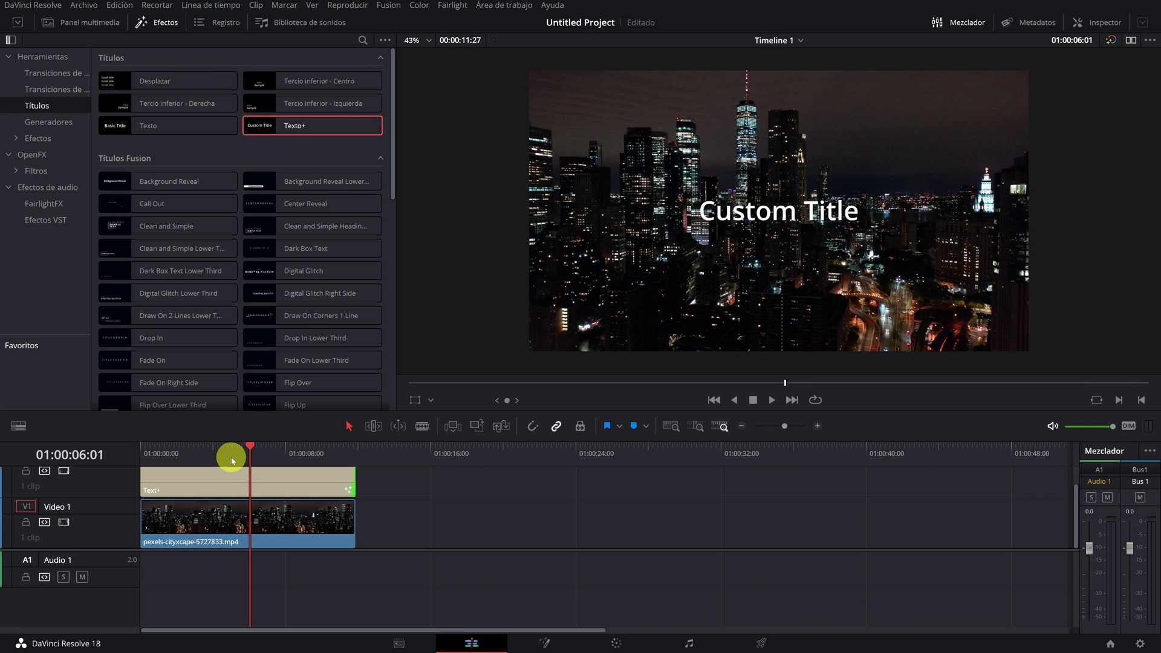
left_click_drag(197, 454, 154, 455)
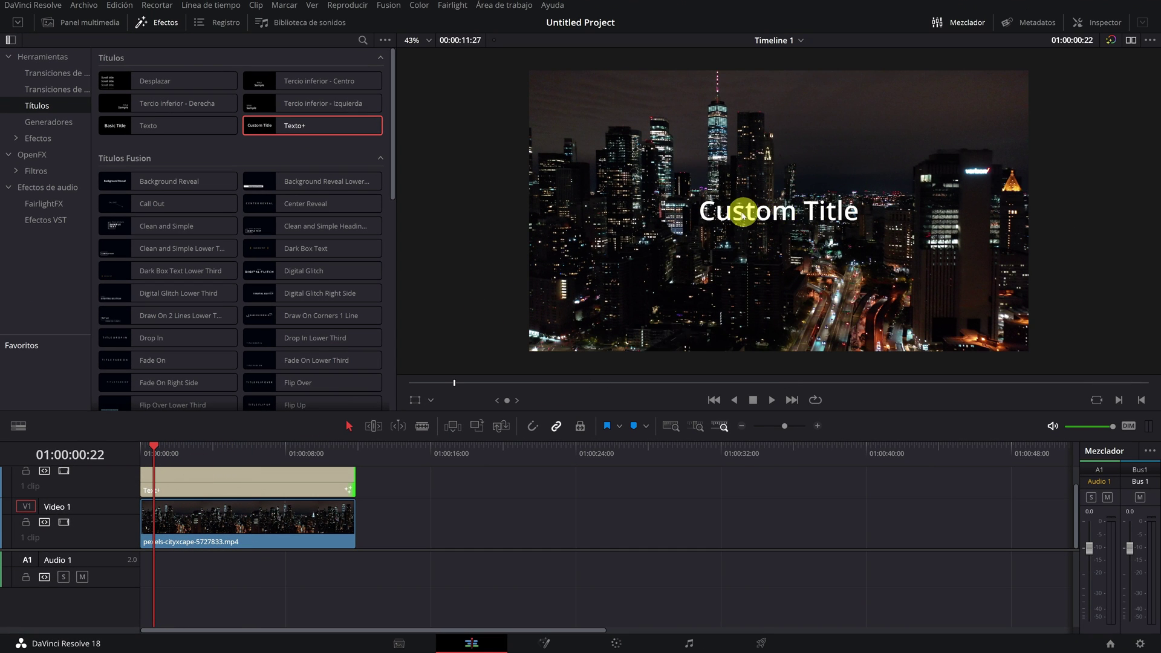
left_click(163, 23)
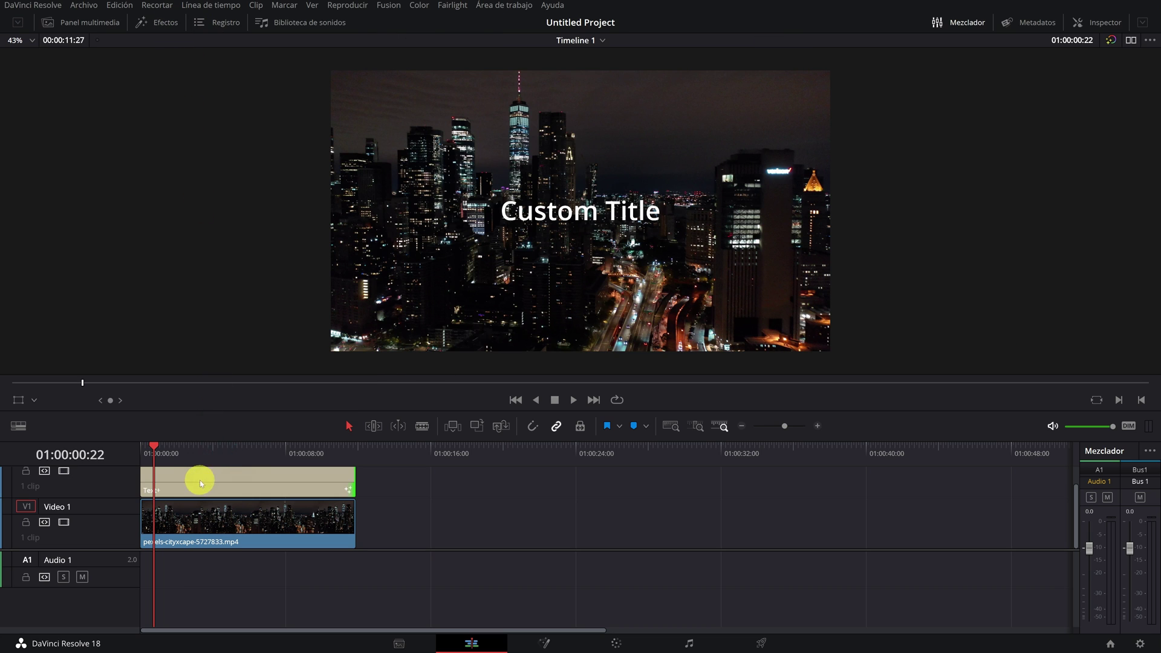
left_click(183, 483)
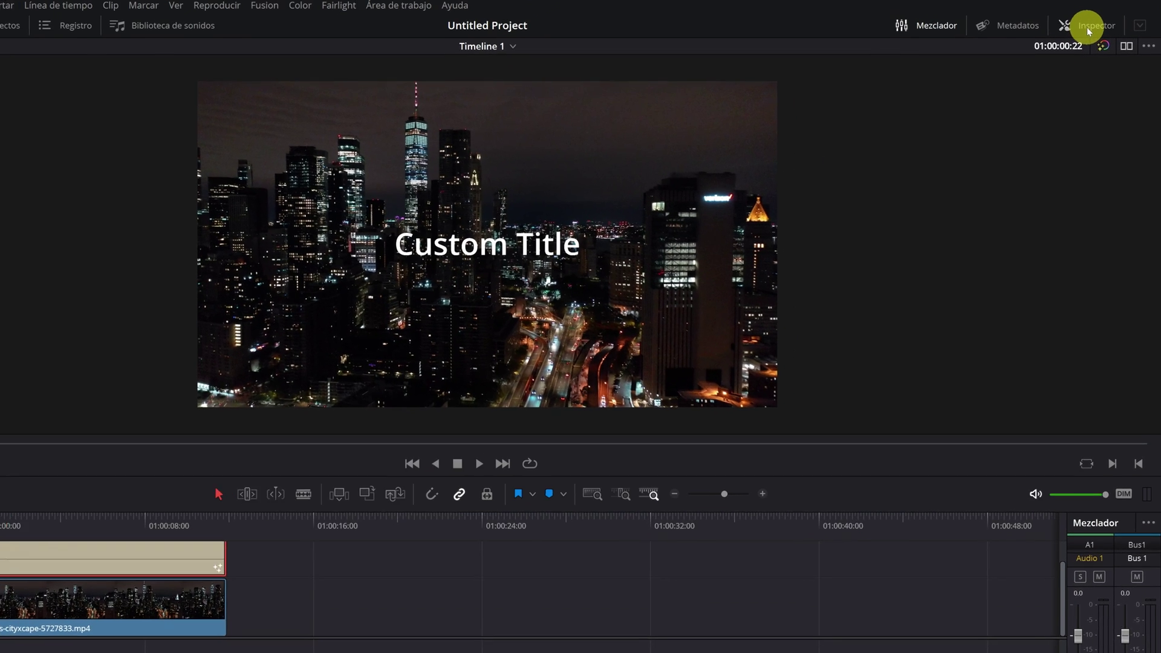
Step: Replace 'Custom Title' with 'Nueva York' over 'Lunes 22:30' in the Inspector's text box
left_click(1097, 27)
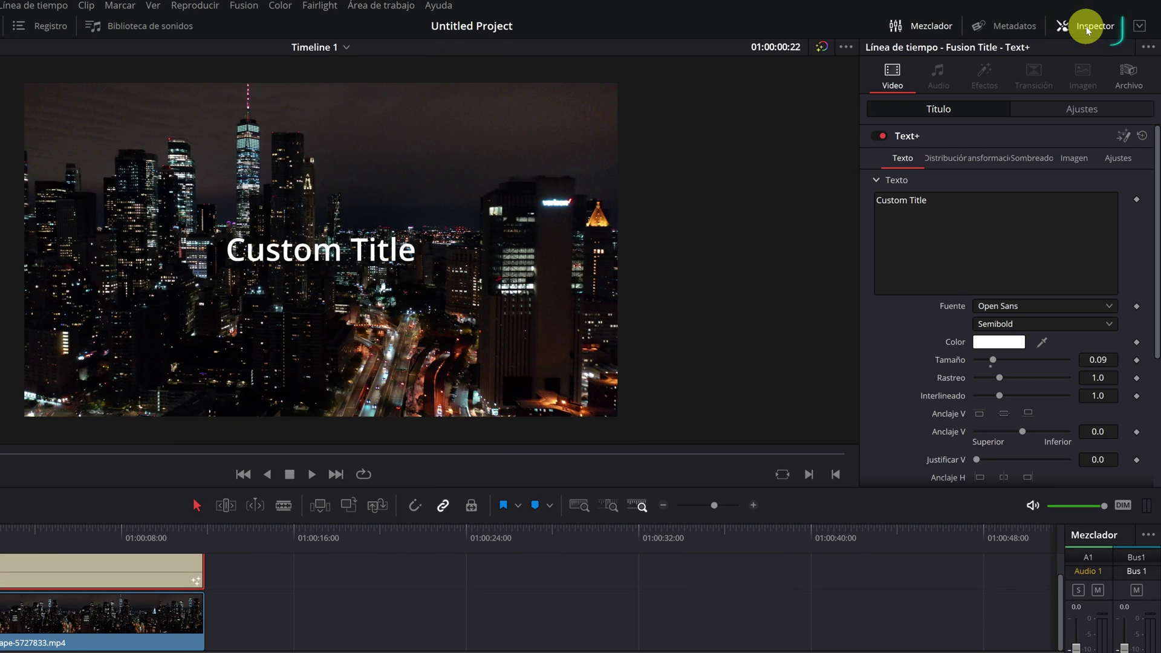
left_click(944, 201)
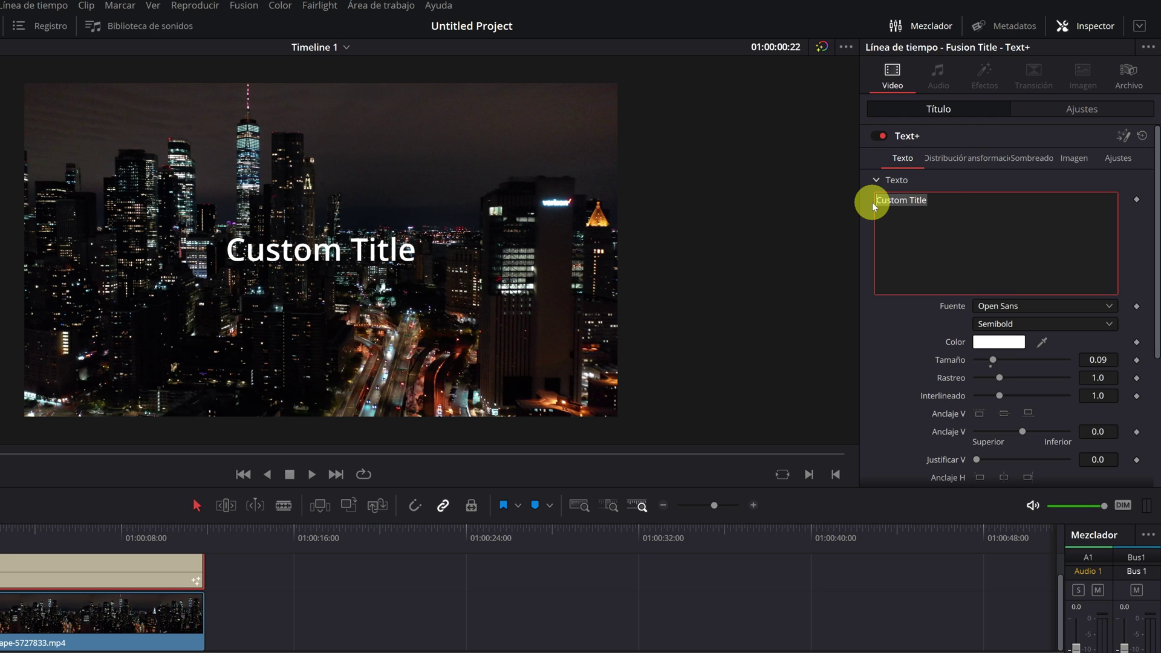
type("Nueva")
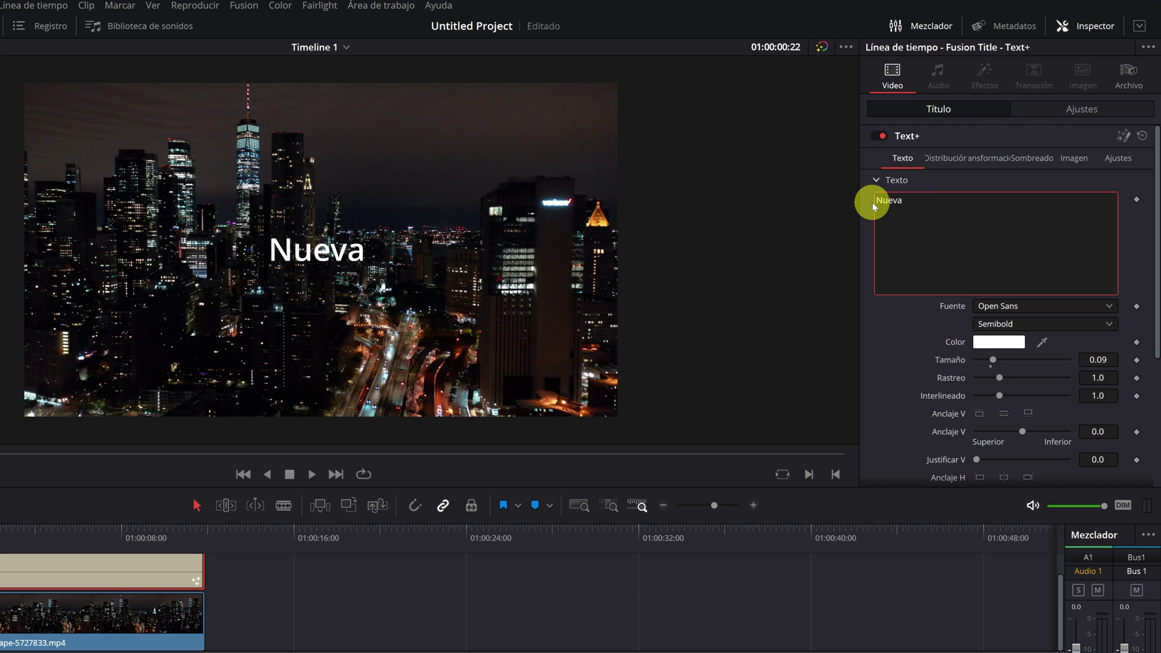
type(" York")
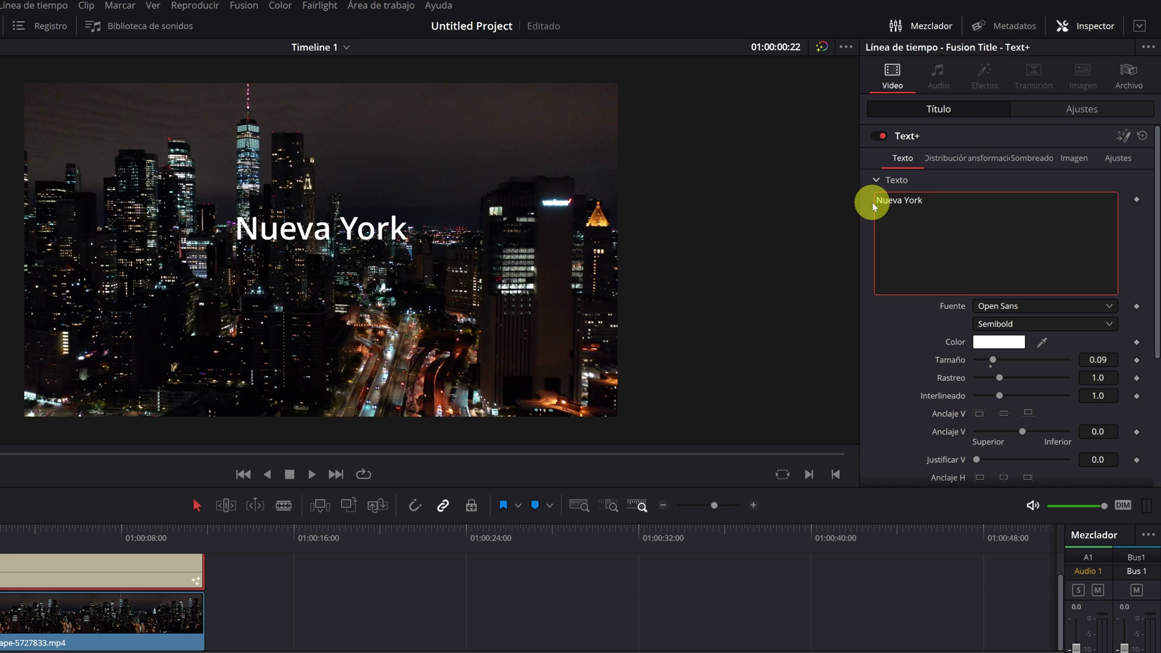
type(" Lunes 22:30")
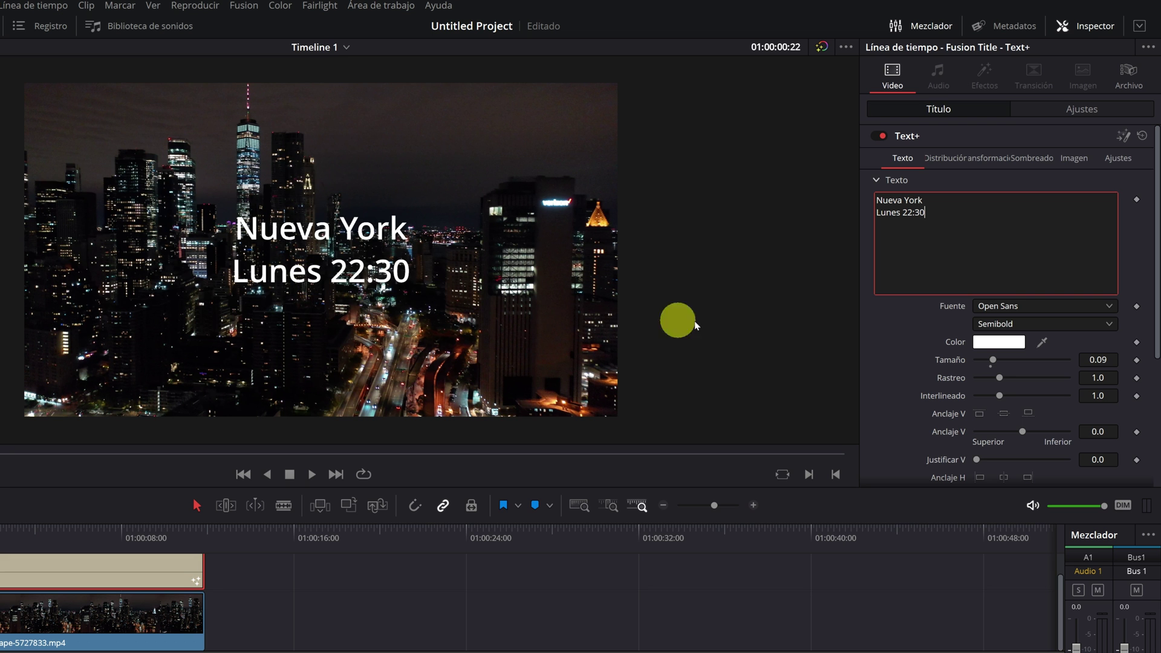
left_click(1041, 306)
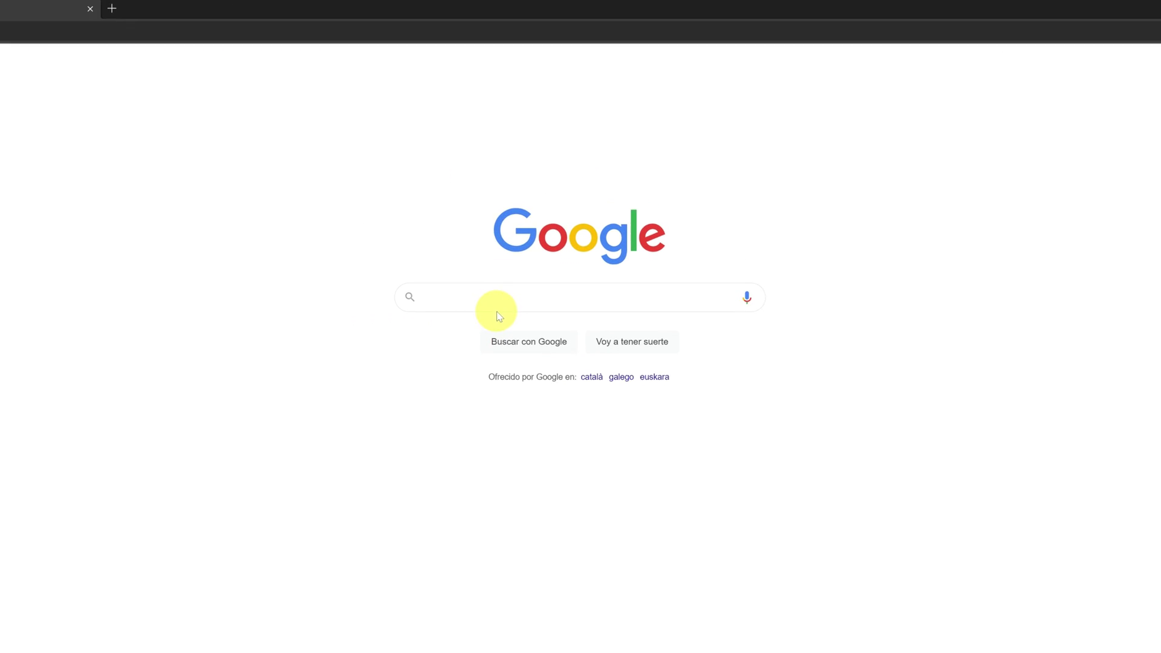
Step: Search Google for dafont, open dafont.com and accept the cookies
type("dafont")
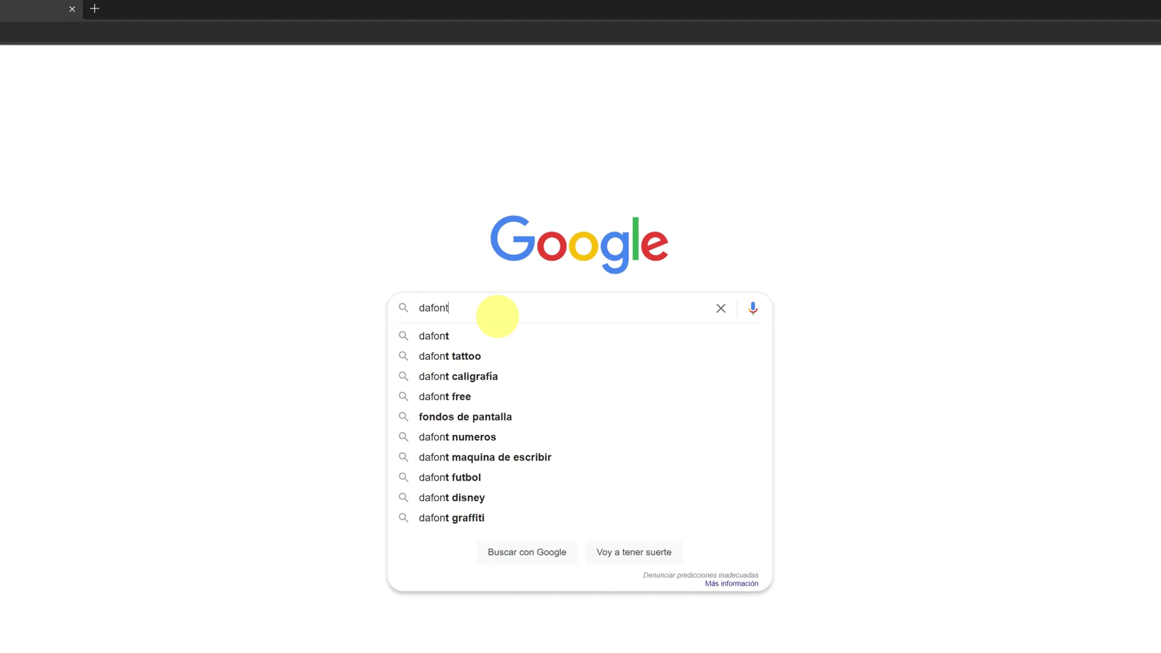
key("Return")
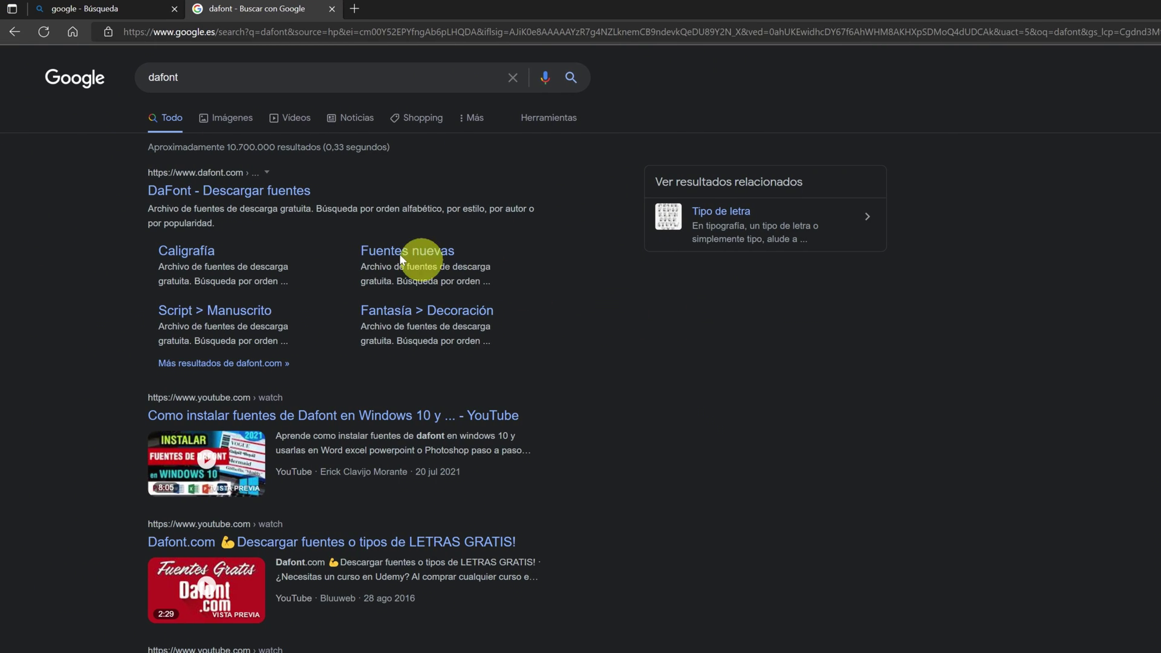
left_click(202, 198)
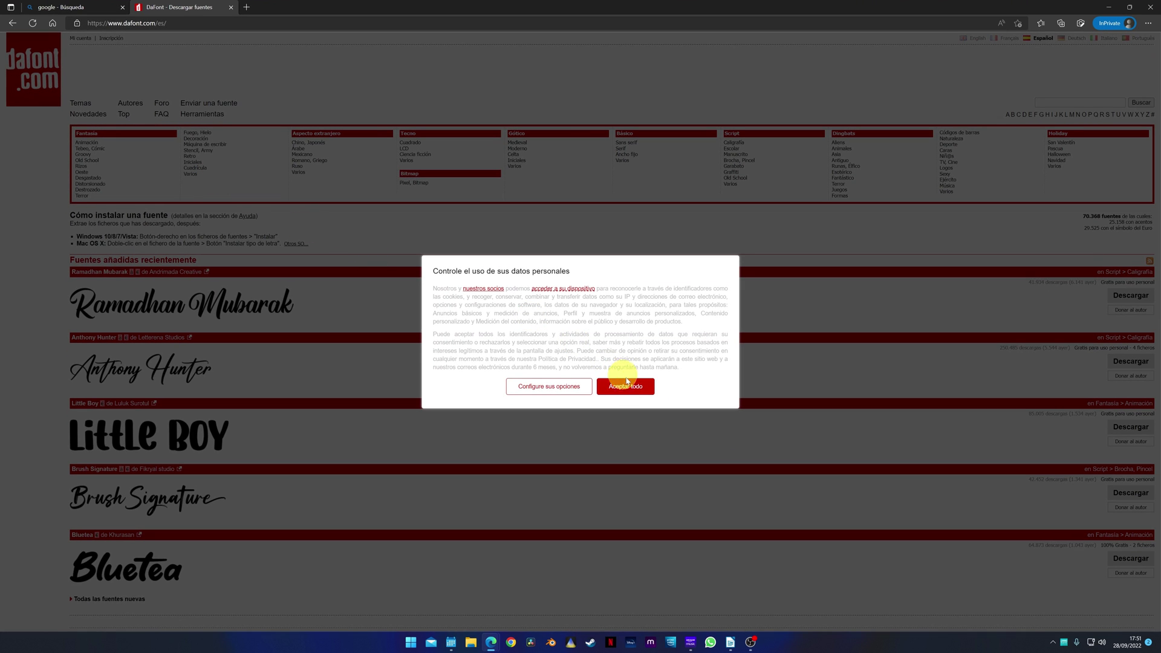
left_click(636, 390)
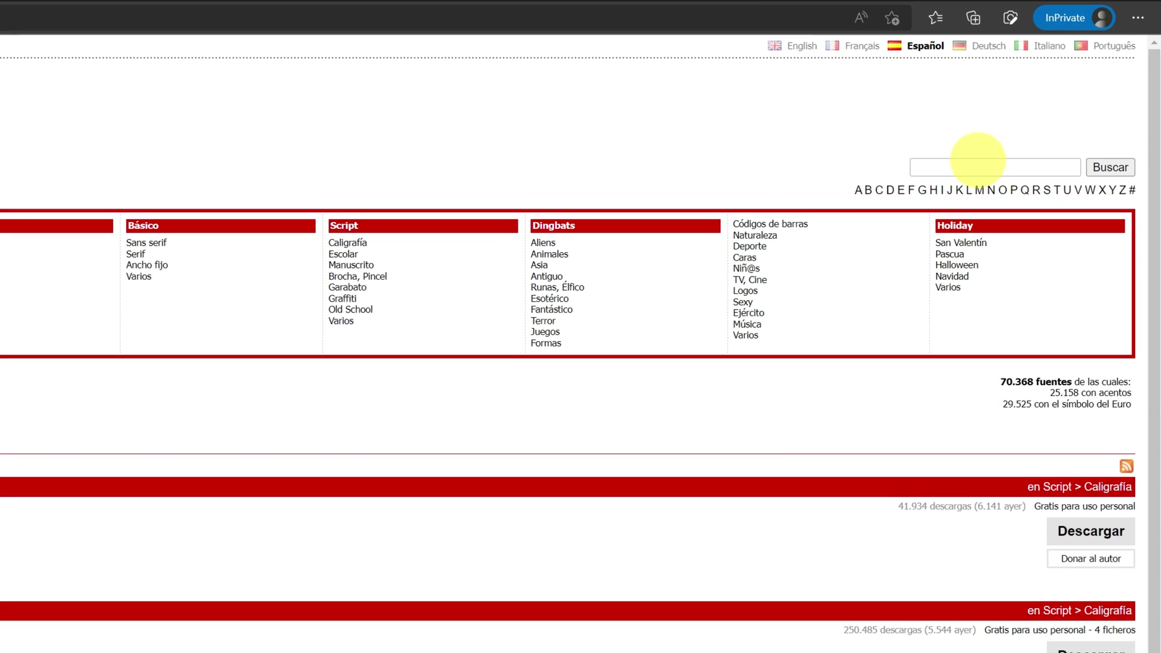
Step: Search DaFont for typewriter fonts and download AA Typewriter
left_click(978, 166)
type("typewriter")
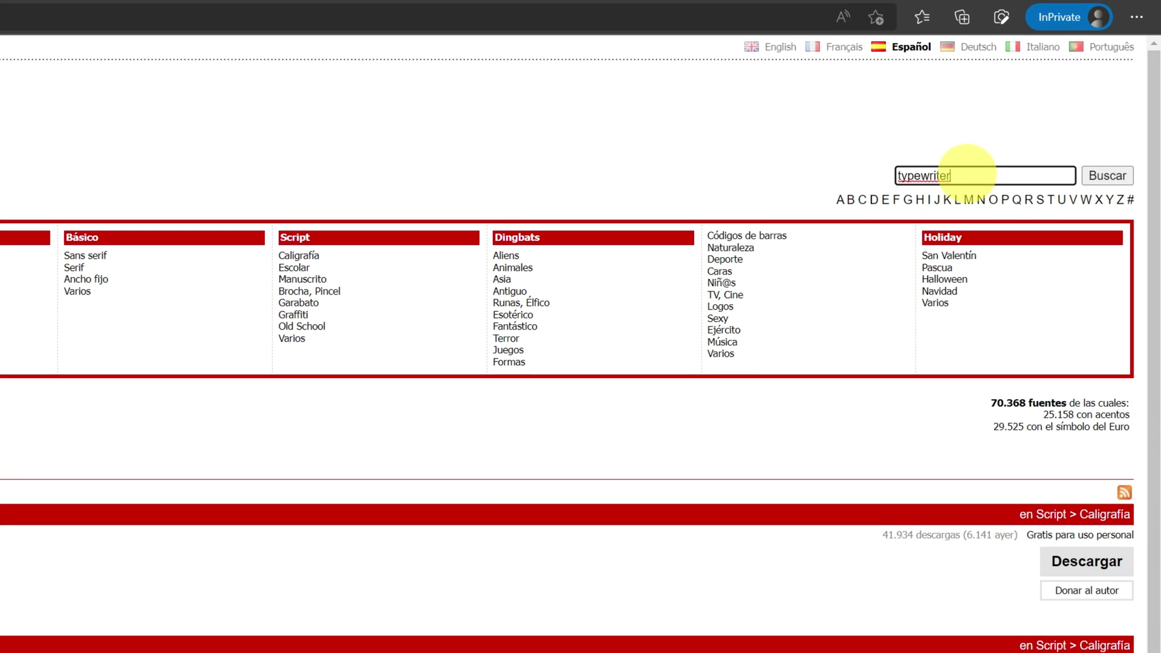
left_click(1109, 176)
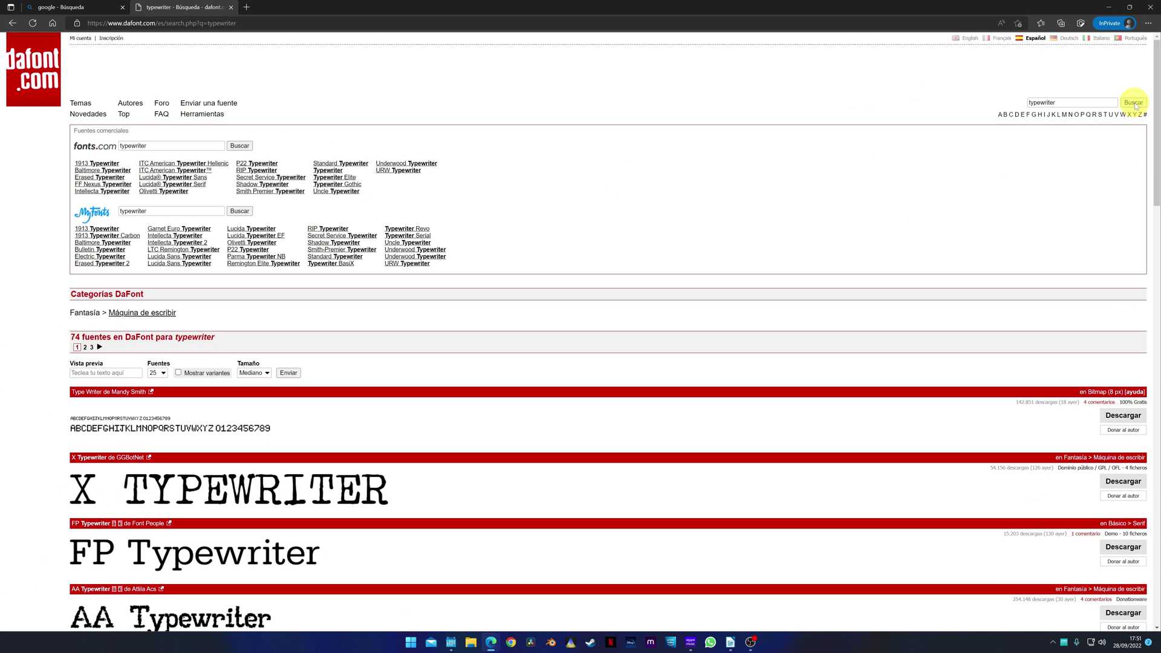
scroll(362, 418, "down", 3)
scroll(309, 389, "down", 4)
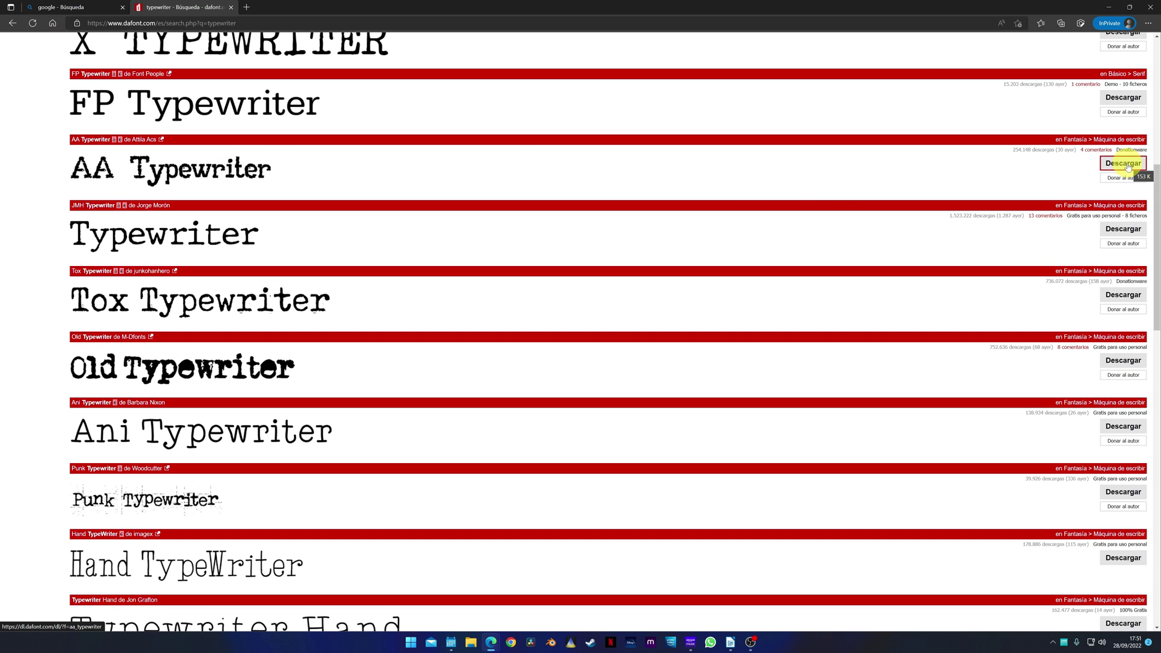
left_click(1128, 167)
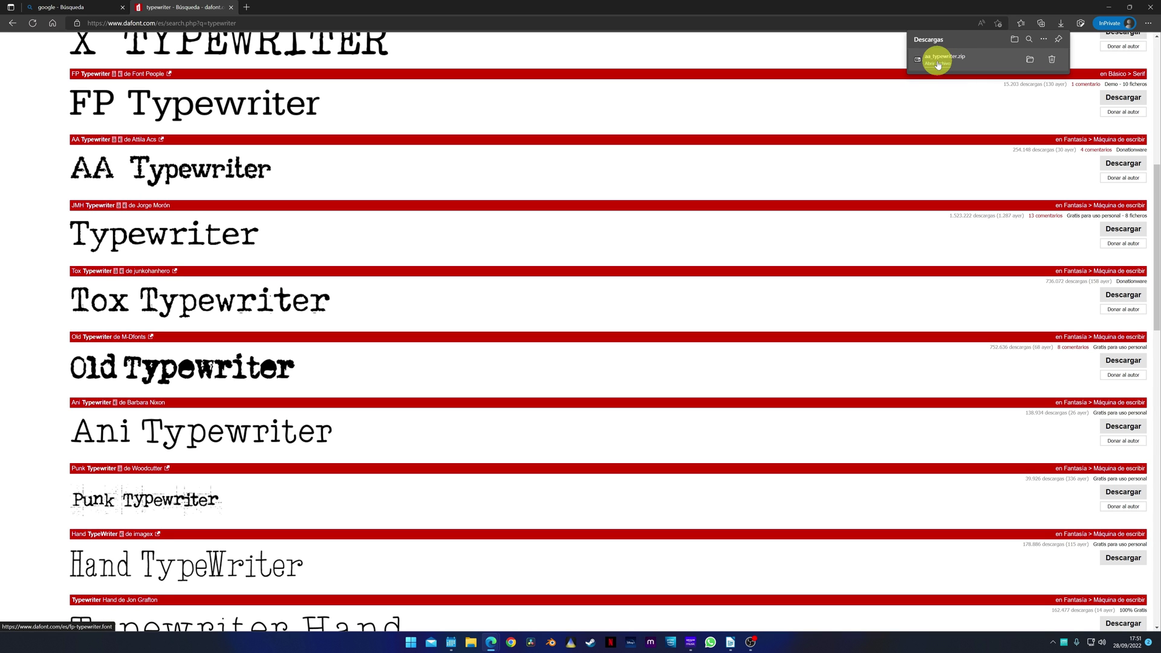
Step: Extract aa_typewriter.zip into Descargas, install AA Typewriter, and close the viewer and archive
left_click(937, 63)
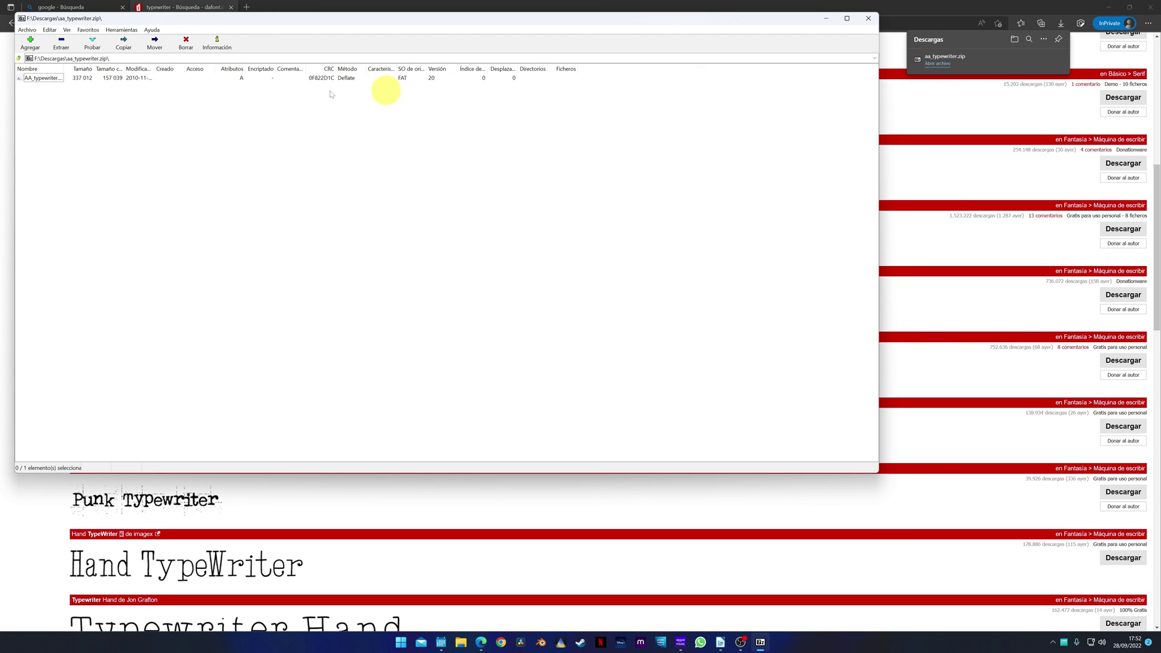
left_click(56, 50)
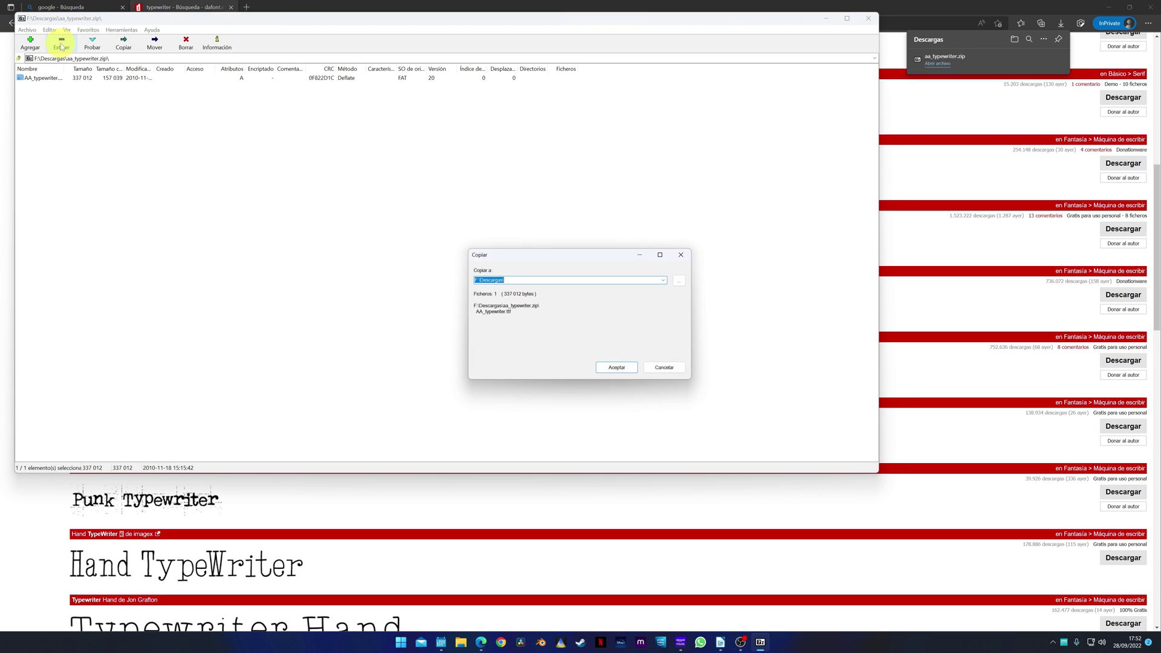
left_click(633, 371)
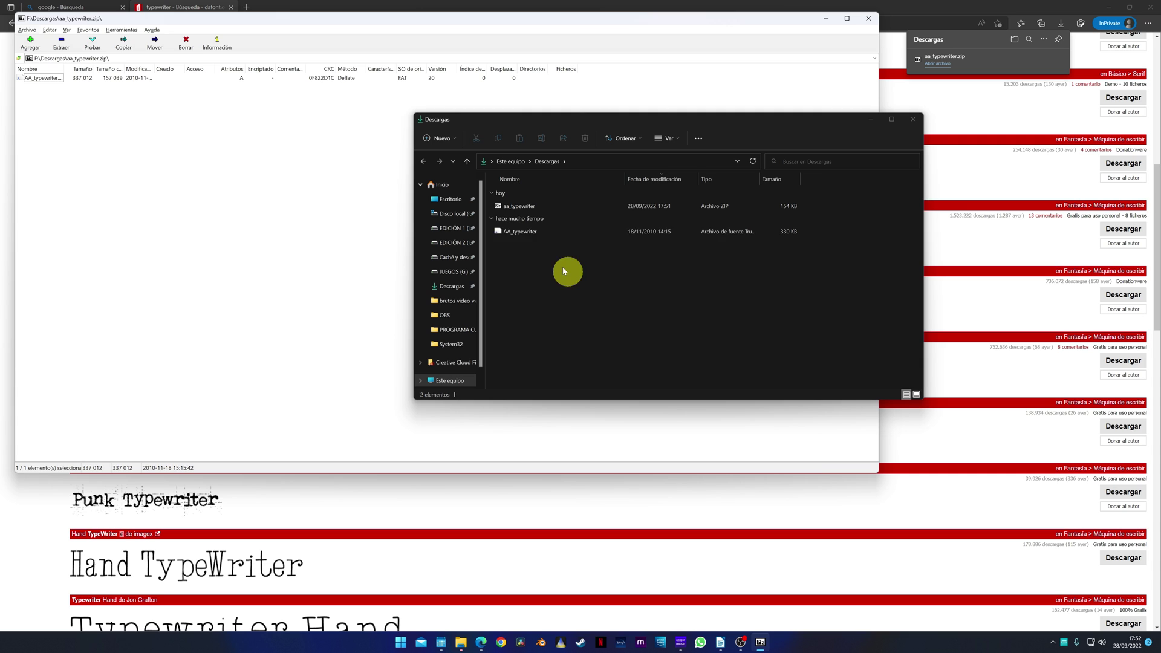
double_click(521, 232)
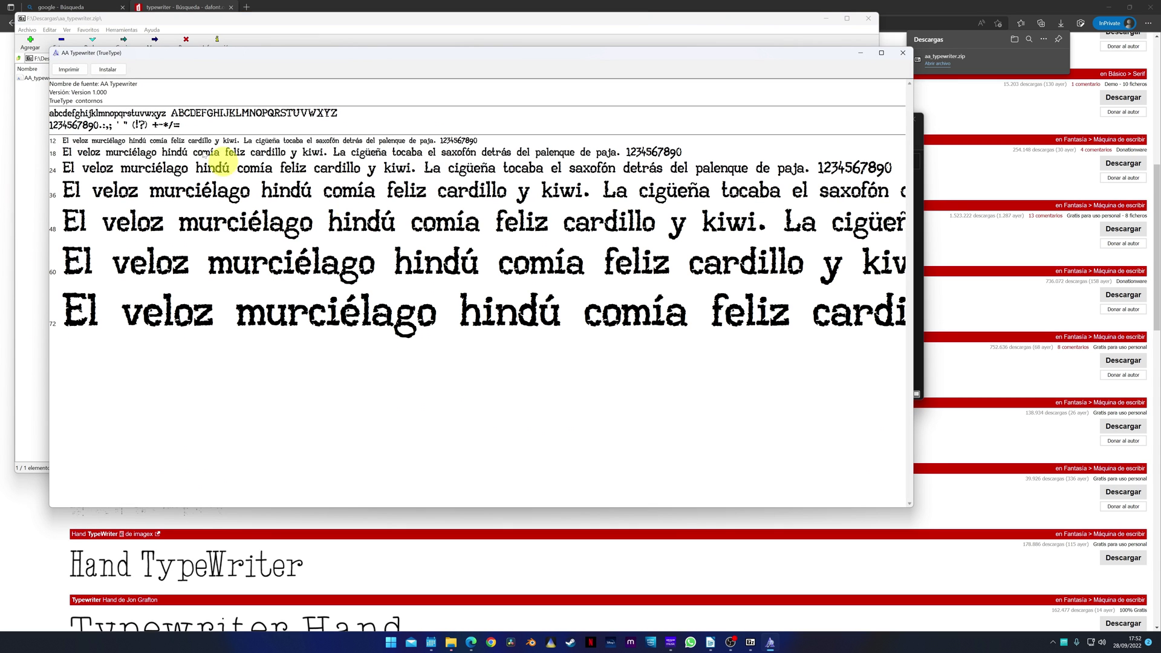
left_click(109, 70)
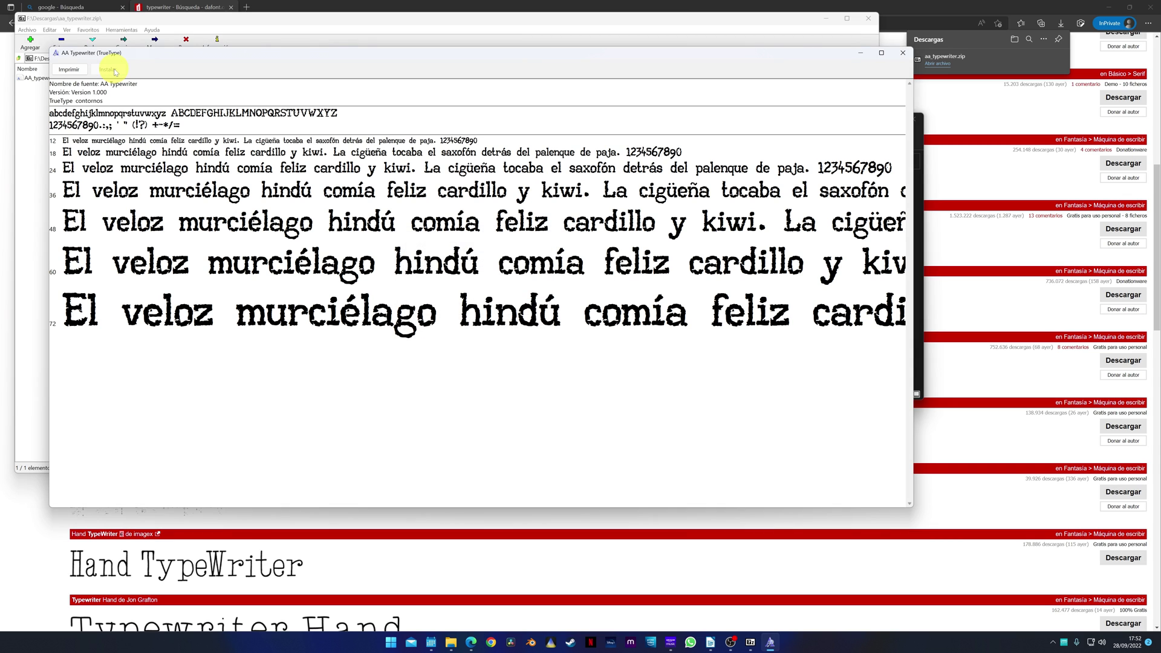
left_click(901, 56)
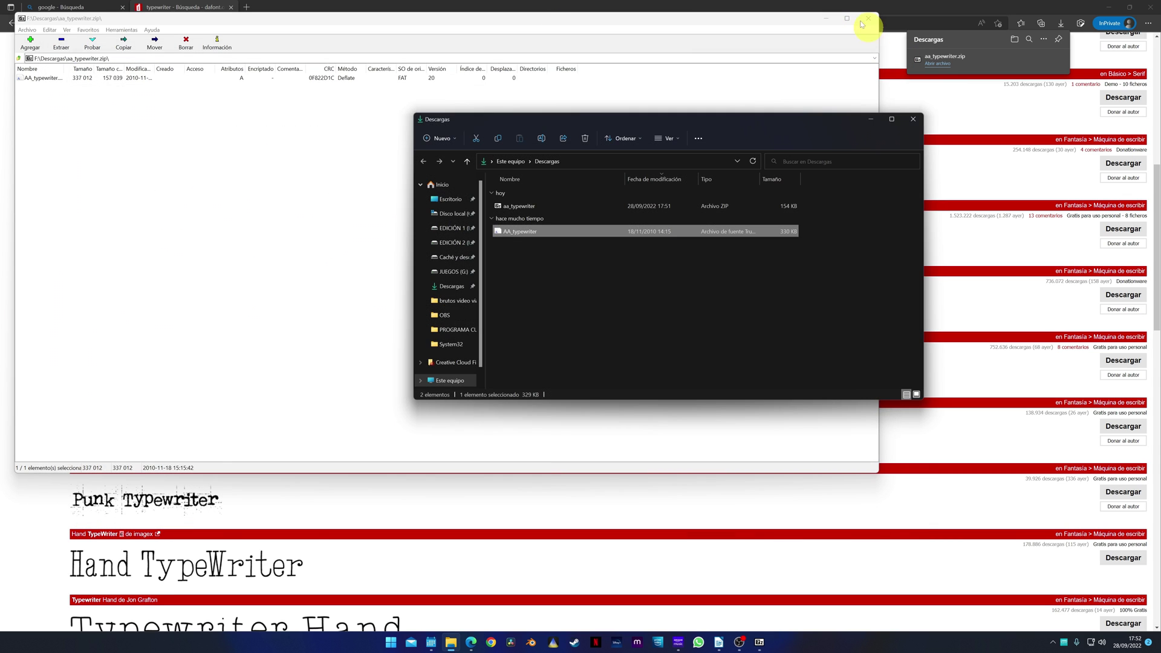
left_click(868, 19)
Step: Close the Downloads window and switch the title's font to JMH Typewriter
left_click(916, 119)
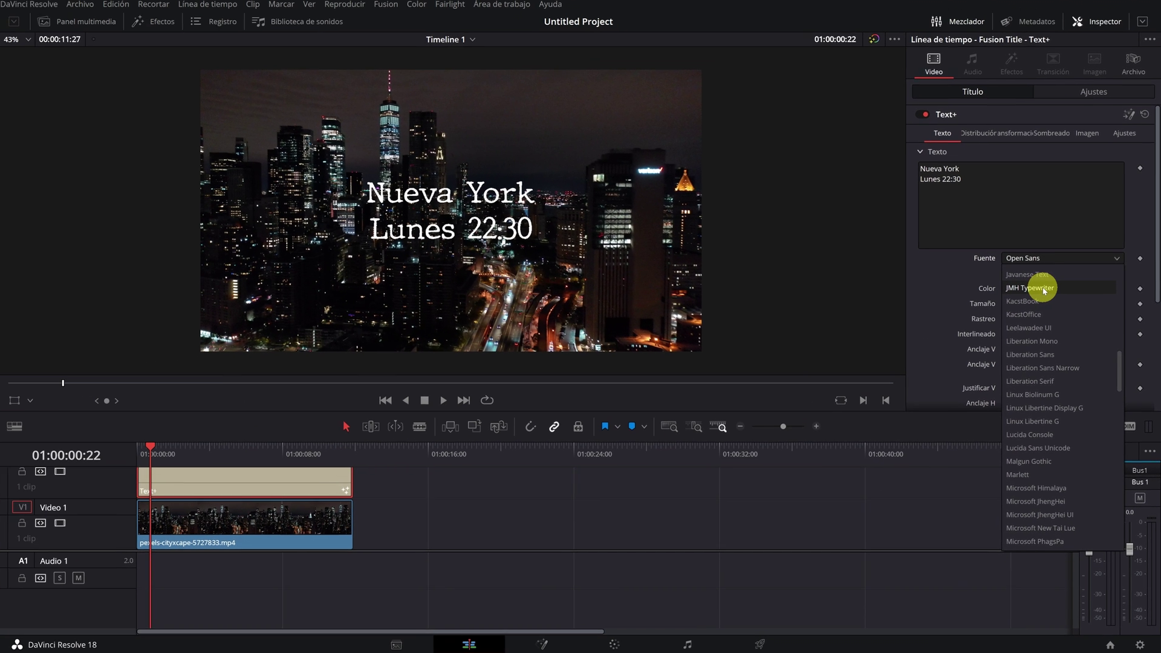
left_click(1046, 289)
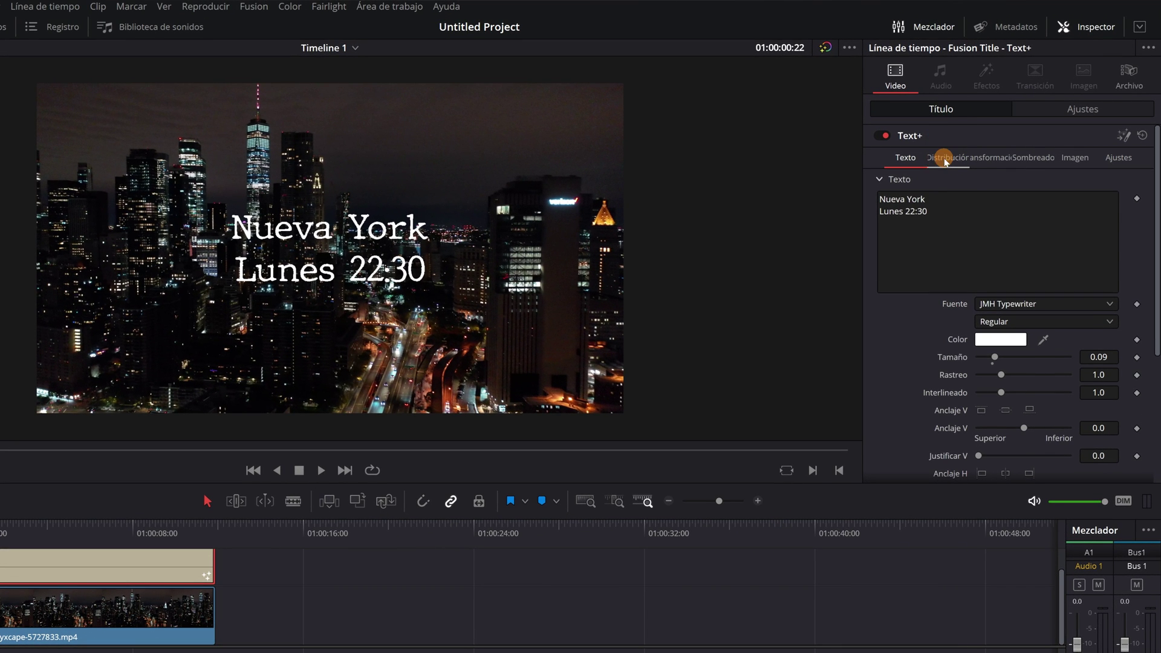
left_click(944, 157)
Step: Set the title's center to 0.153 / 0.114 and its size to 0.749
left_click_drag(1006, 216, 780, 208)
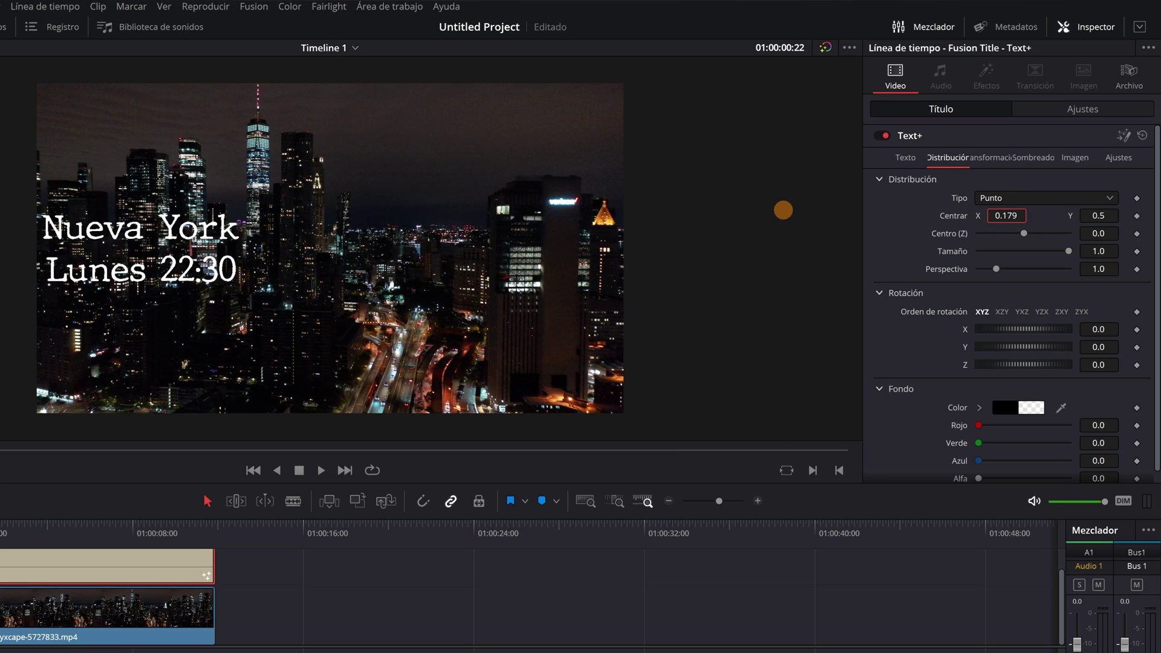
left_click_drag(1107, 211, 842, 246)
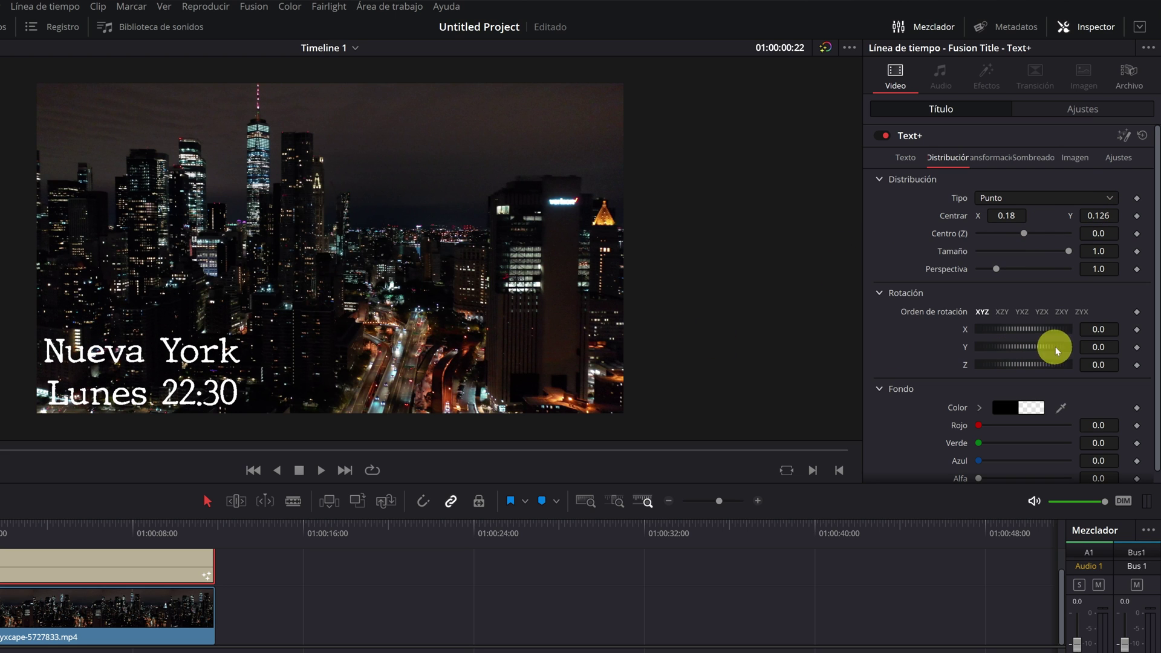
mouse_move(1106, 250)
left_mouse_down()
mouse_move(987, 252)
mouse_move(1001, 252)
left_mouse_up()
mouse_move(1106, 251)
left_mouse_down()
mouse_move(1019, 252)
mouse_move(1003, 216)
left_mouse_up()
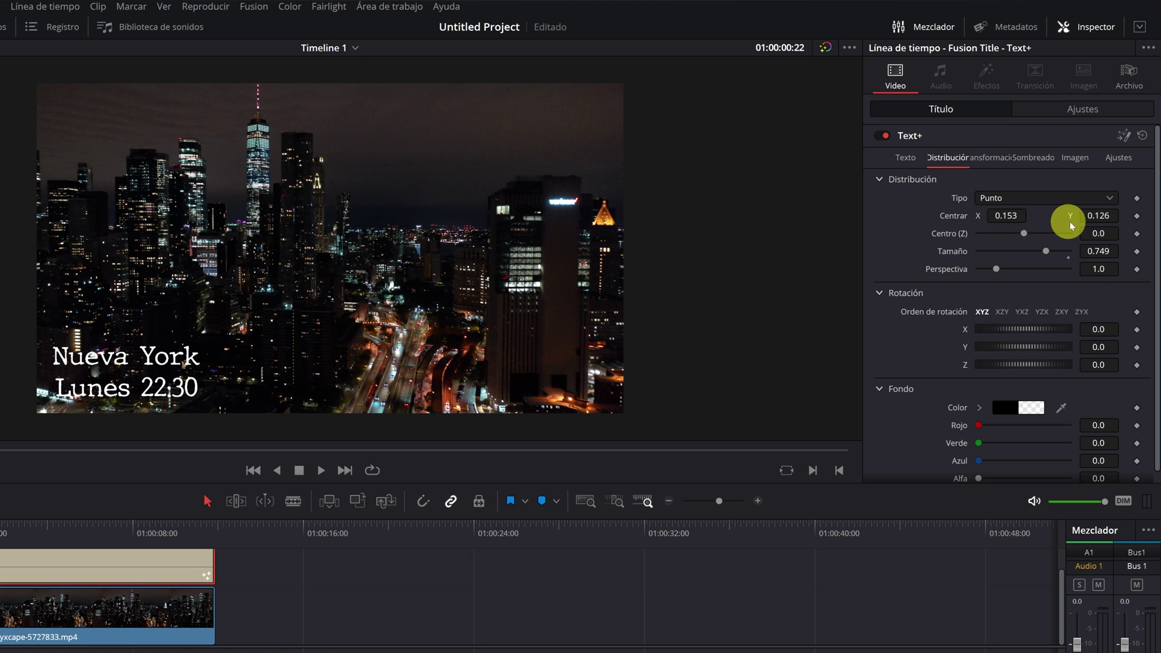
left_click_drag(1072, 226, 1089, 220)
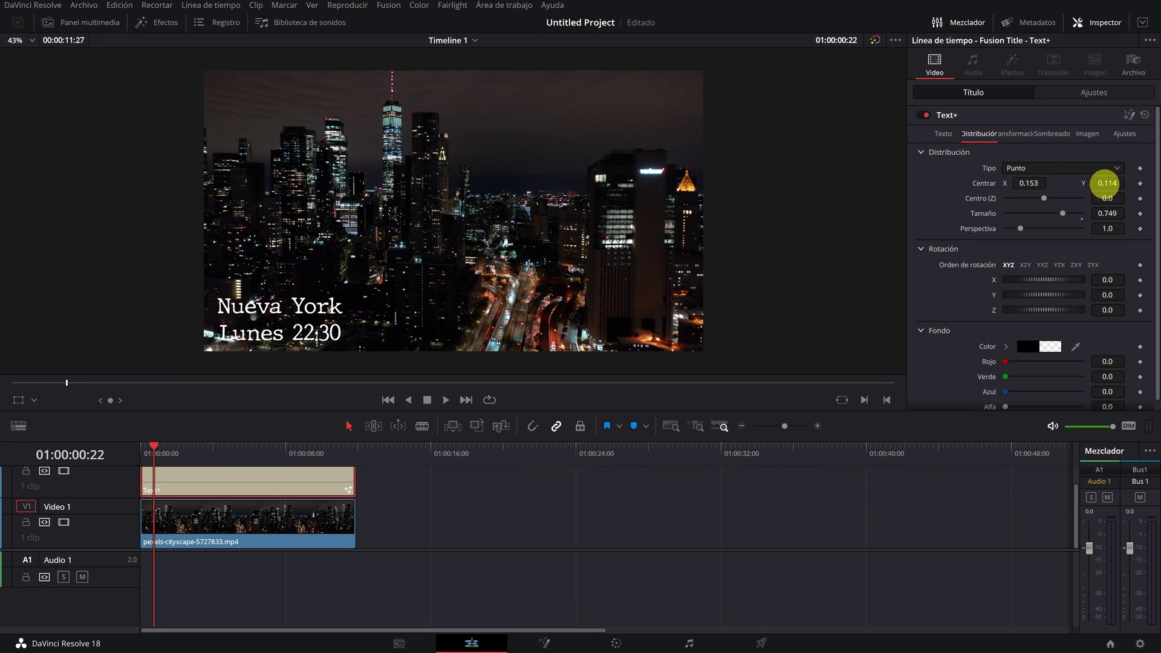
left_click(943, 134)
left_click_drag(162, 446, 197, 444)
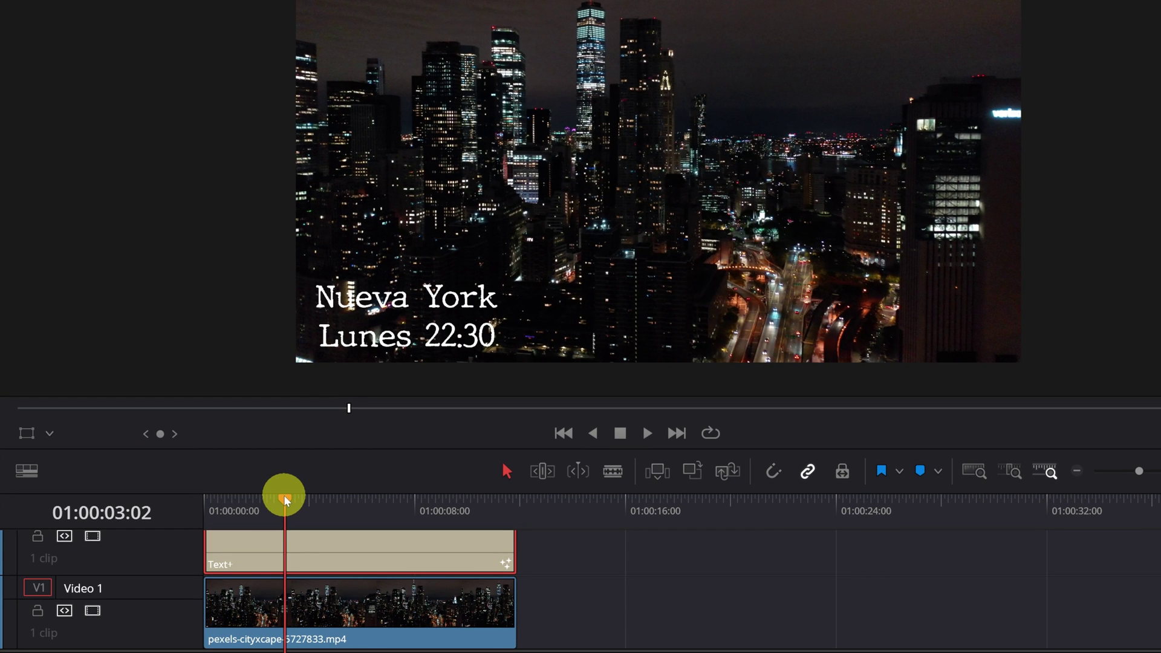
Step: Trim the Text+ clip's start to the playhead at 01:00:03:02
left_click(284, 495)
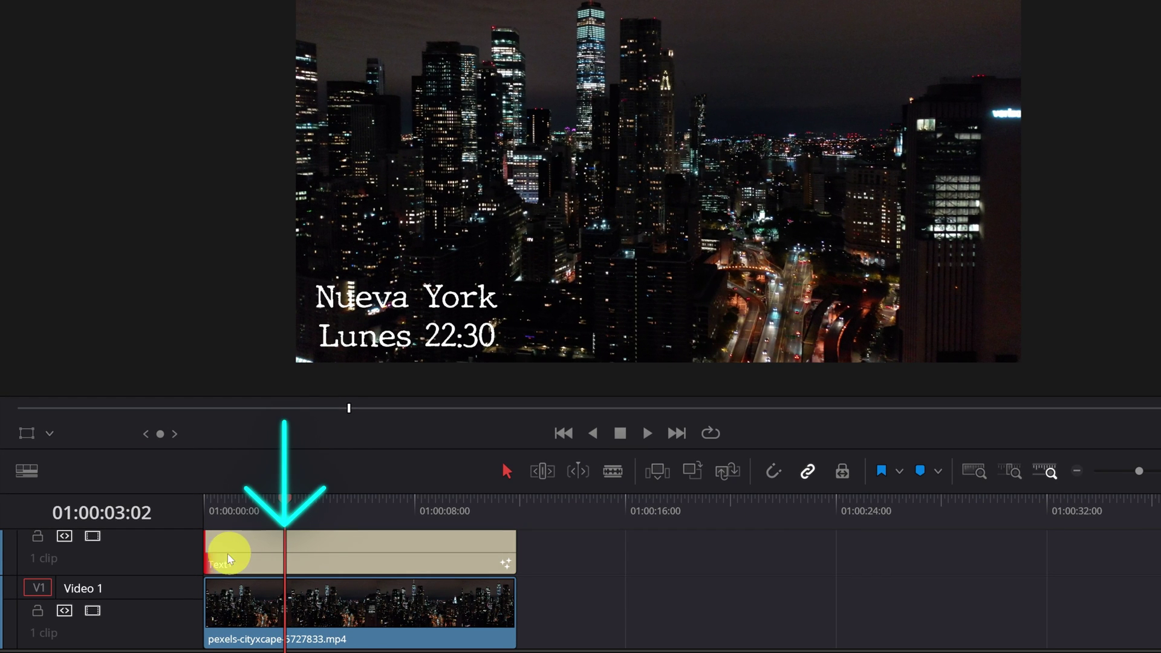
left_click_drag(210, 548, 285, 548)
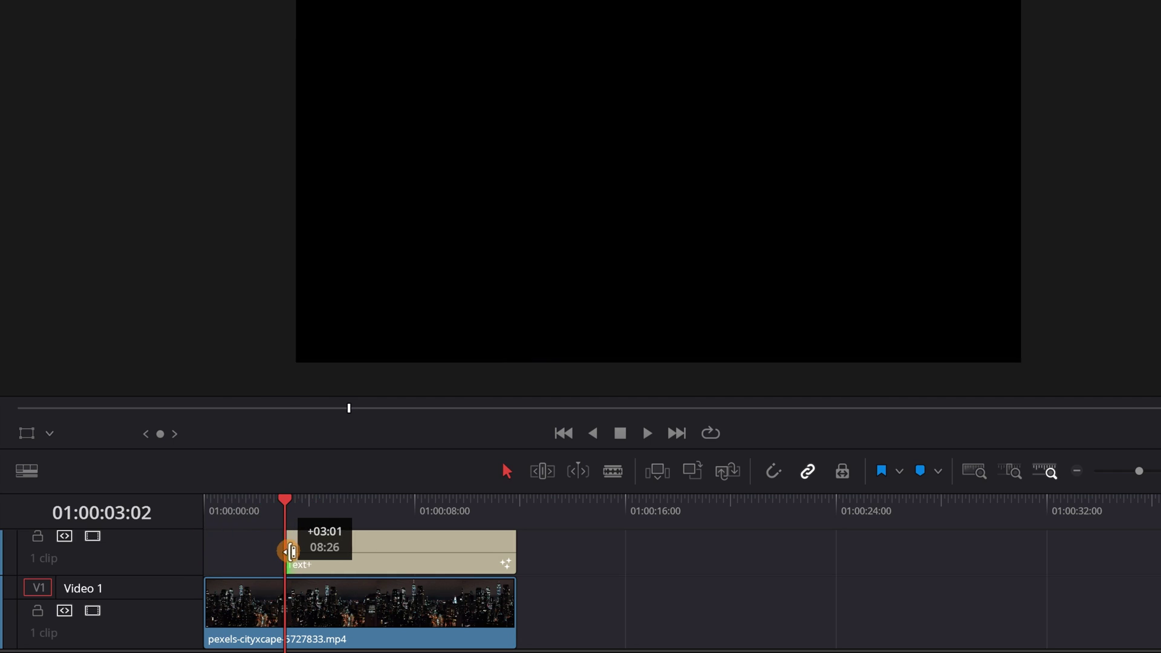
left_click_drag(198, 454, 191, 458)
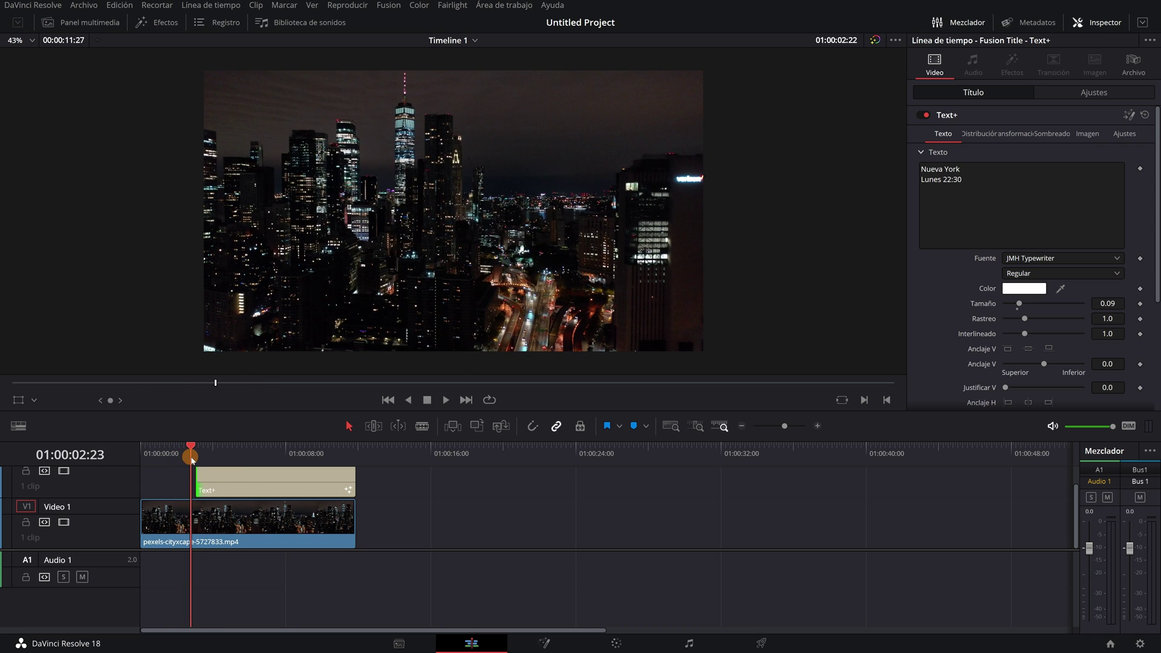
left_click_drag(192, 460, 198, 464)
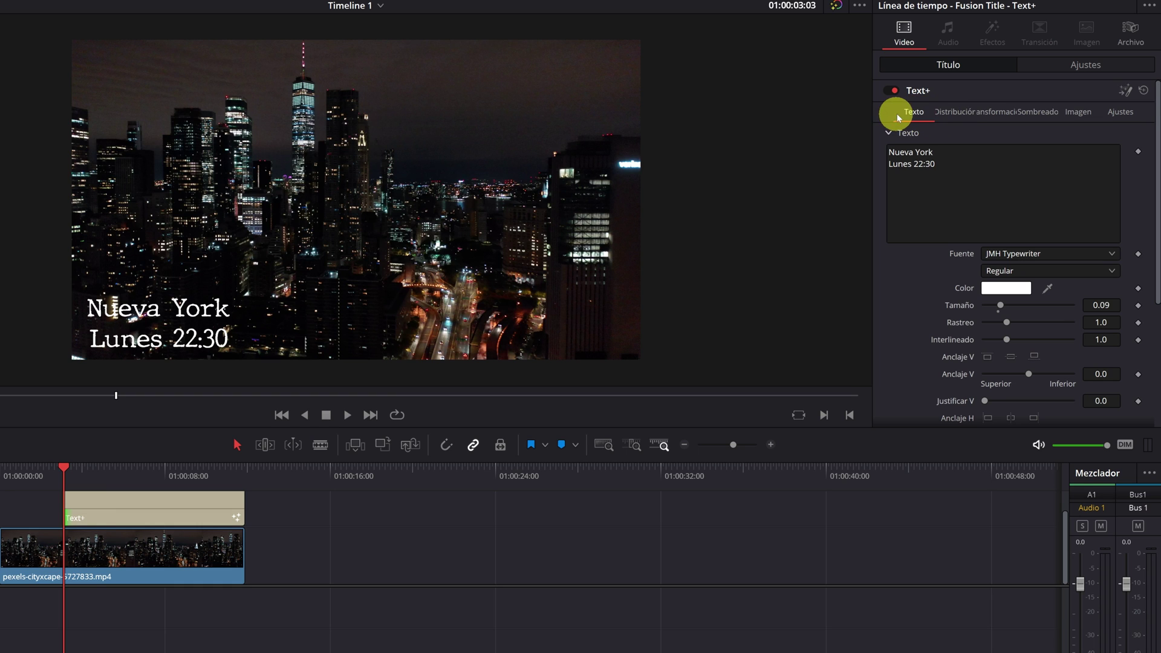
Step: Keyframe the write-on end (Fin) at 0.0 on the title's first frame
left_click_drag(1158, 128, 1158, 273)
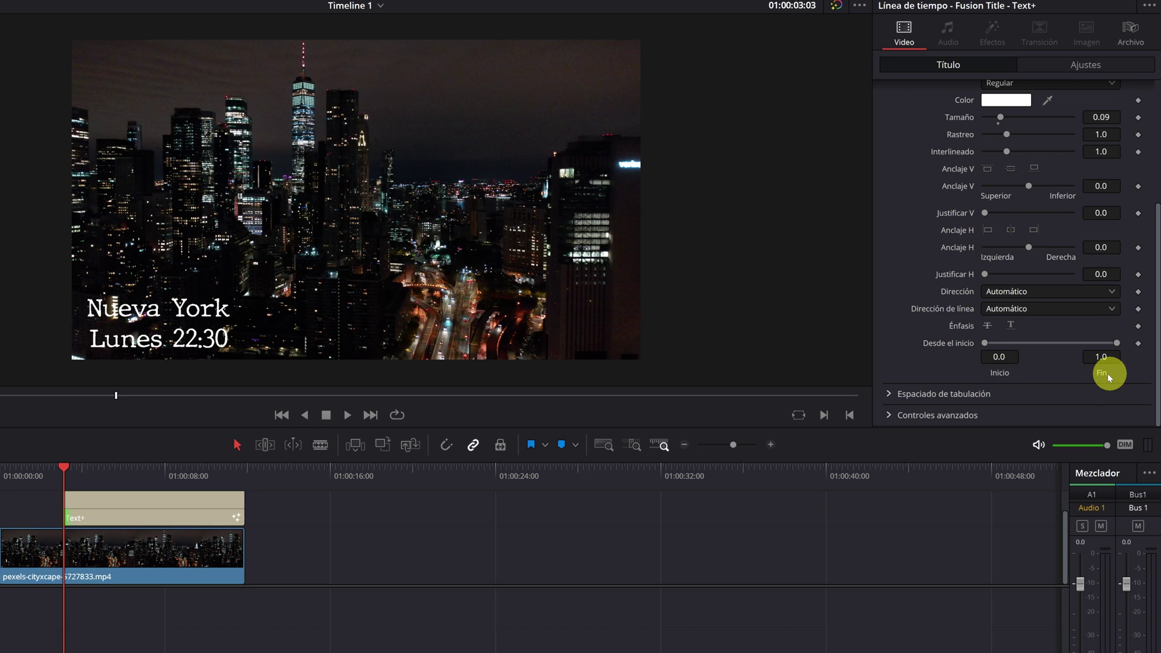
mouse_move(1118, 346)
left_mouse_down()
mouse_move(1006, 346)
mouse_move(1116, 346)
left_mouse_up()
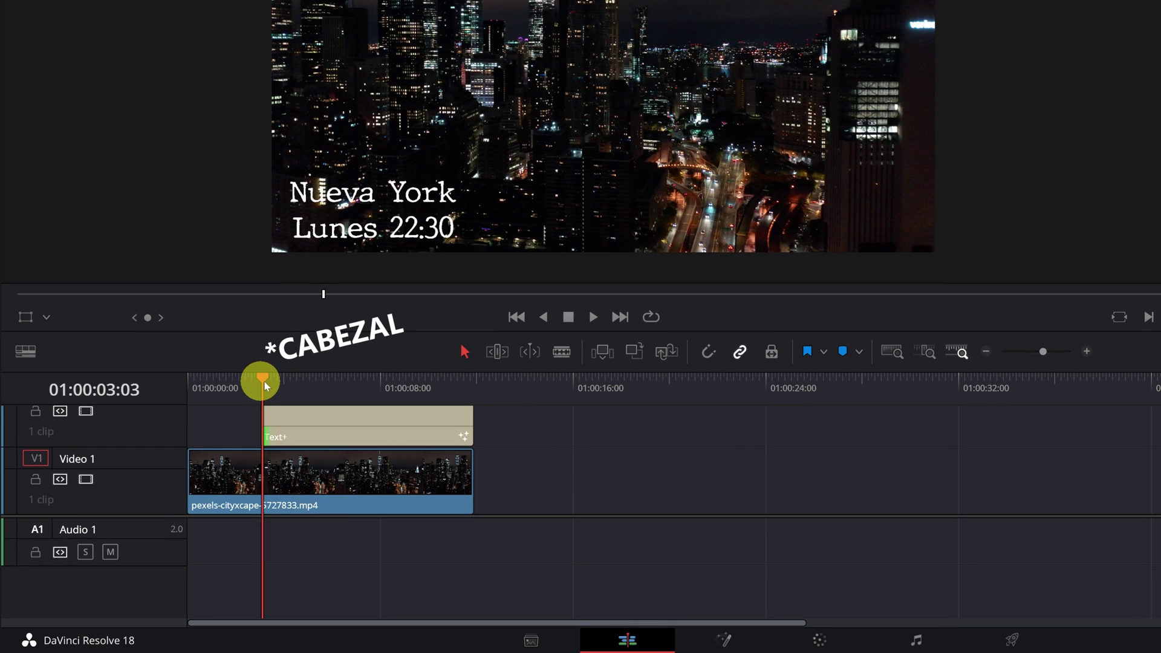
left_click_drag(272, 377, 262, 381)
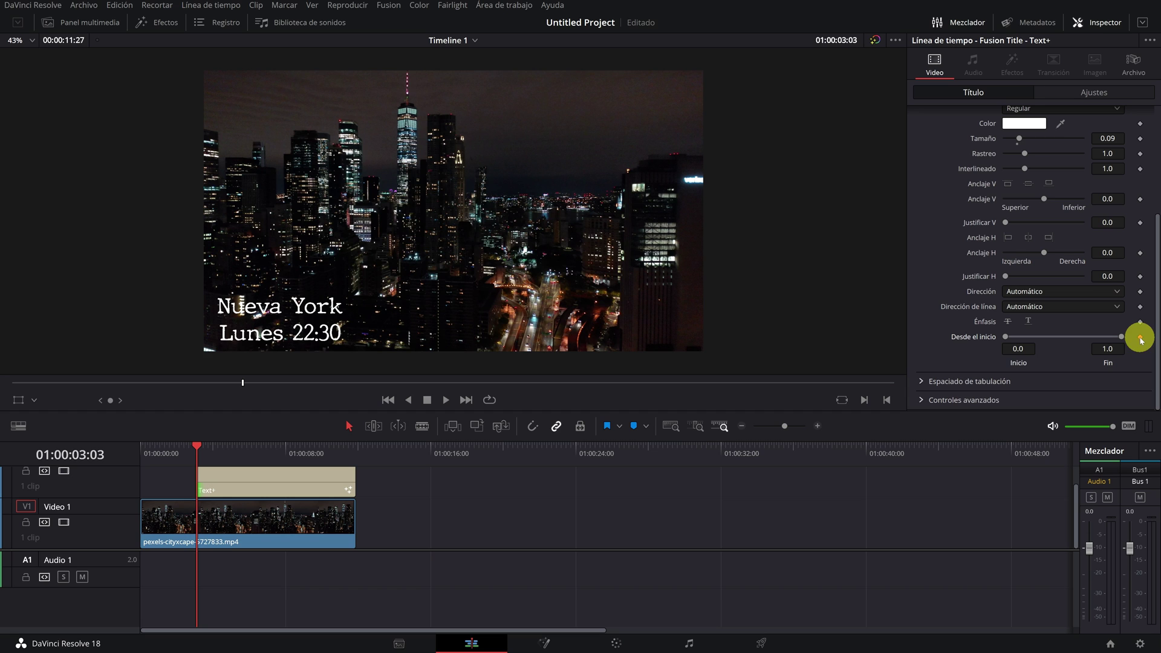
left_click(1141, 337)
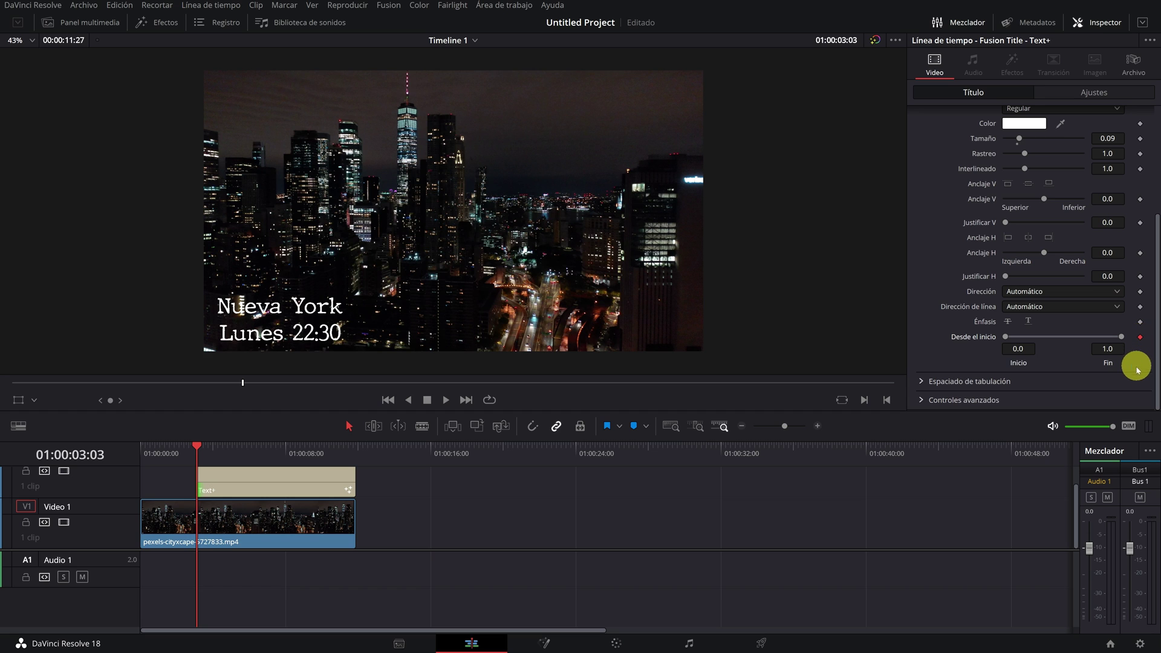
left_click(1122, 338)
left_click_drag(1120, 339, 998, 338)
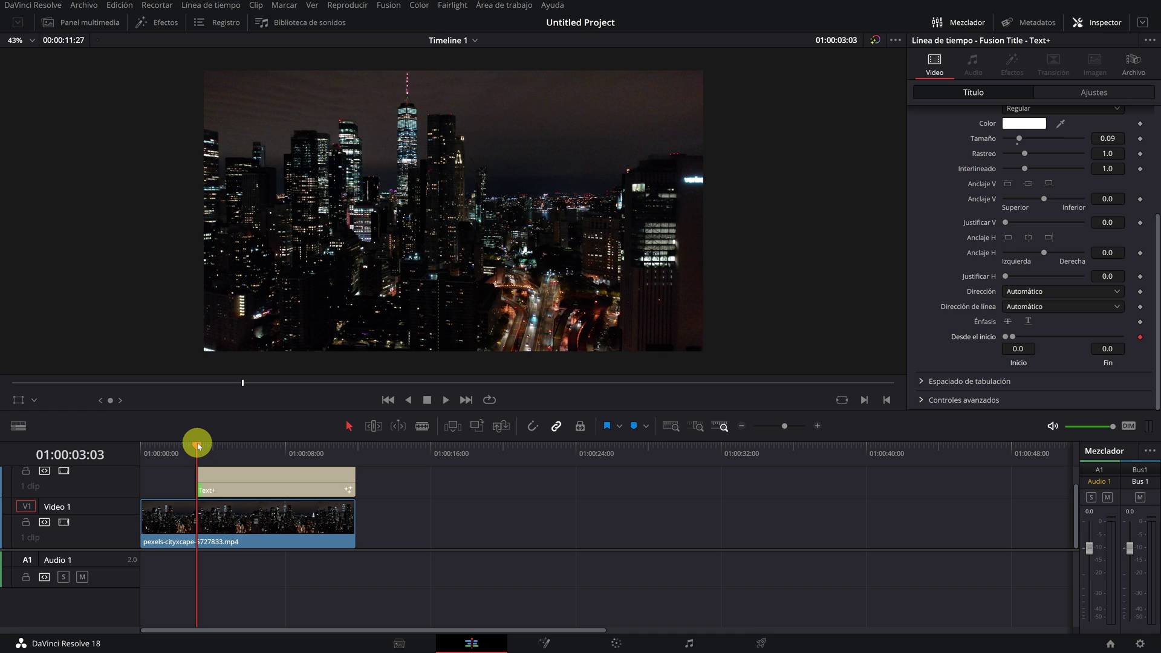
Step: Set Fin to 1.0 at a later frame so the full title appears
left_click_drag(199, 446, 242, 459)
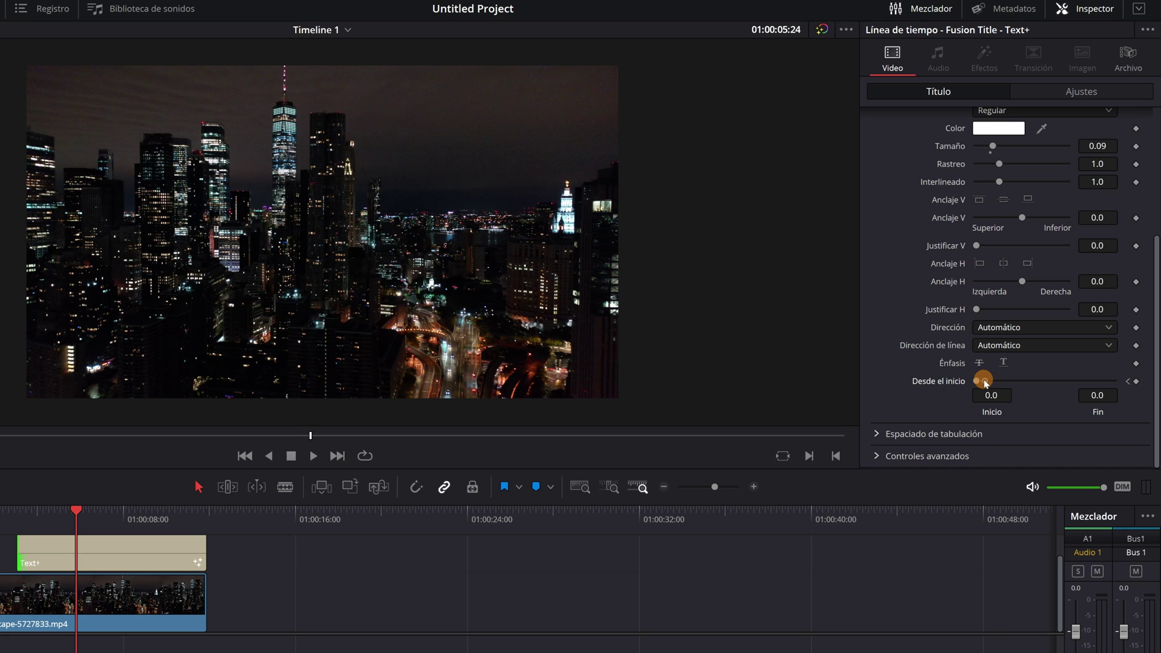
left_click_drag(1011, 380, 1116, 381)
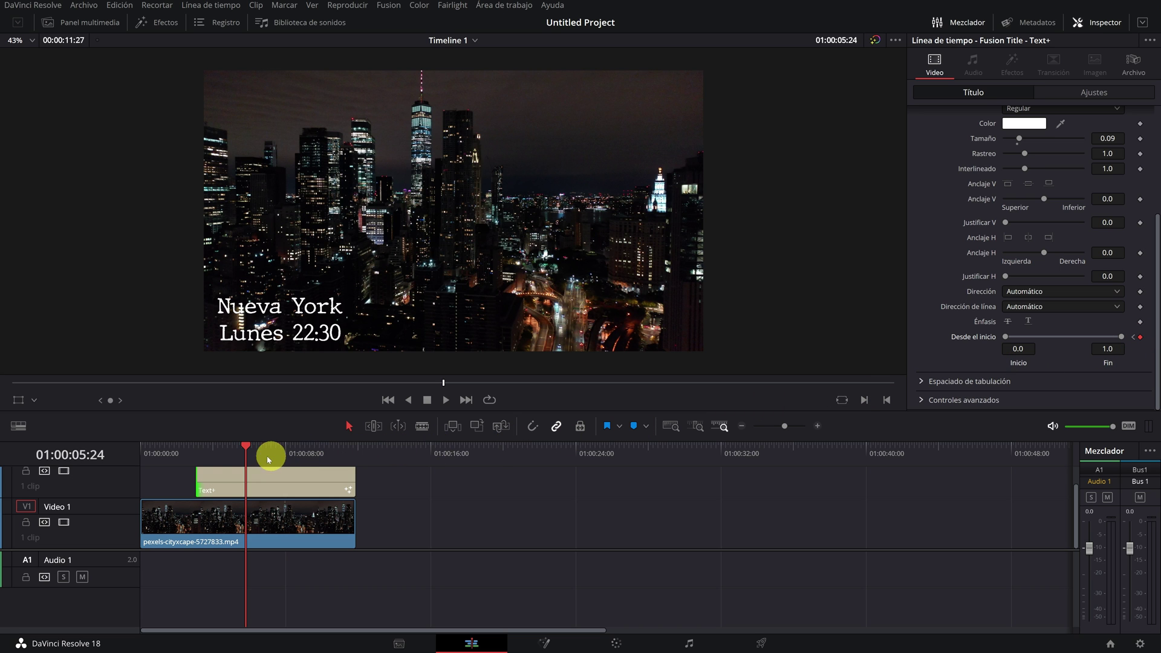
left_click(194, 448)
left_click_drag(194, 448, 178, 448)
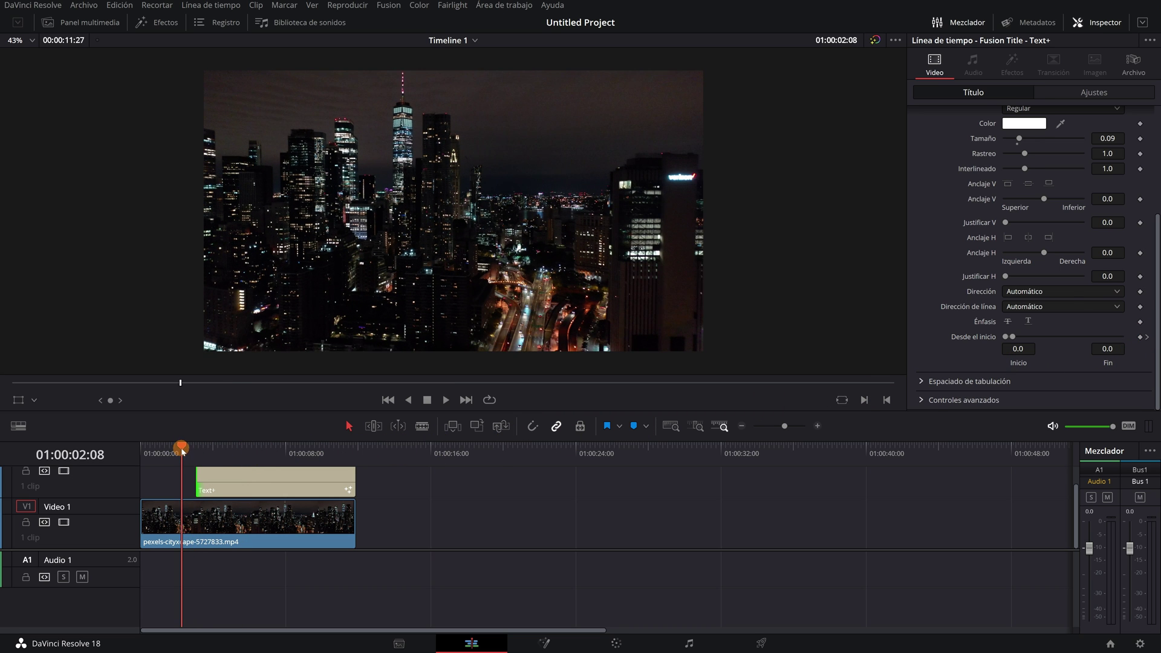
Step: Play the write-on title over the city footage to review its current timing
left_click_drag(500, 224, 329, 265)
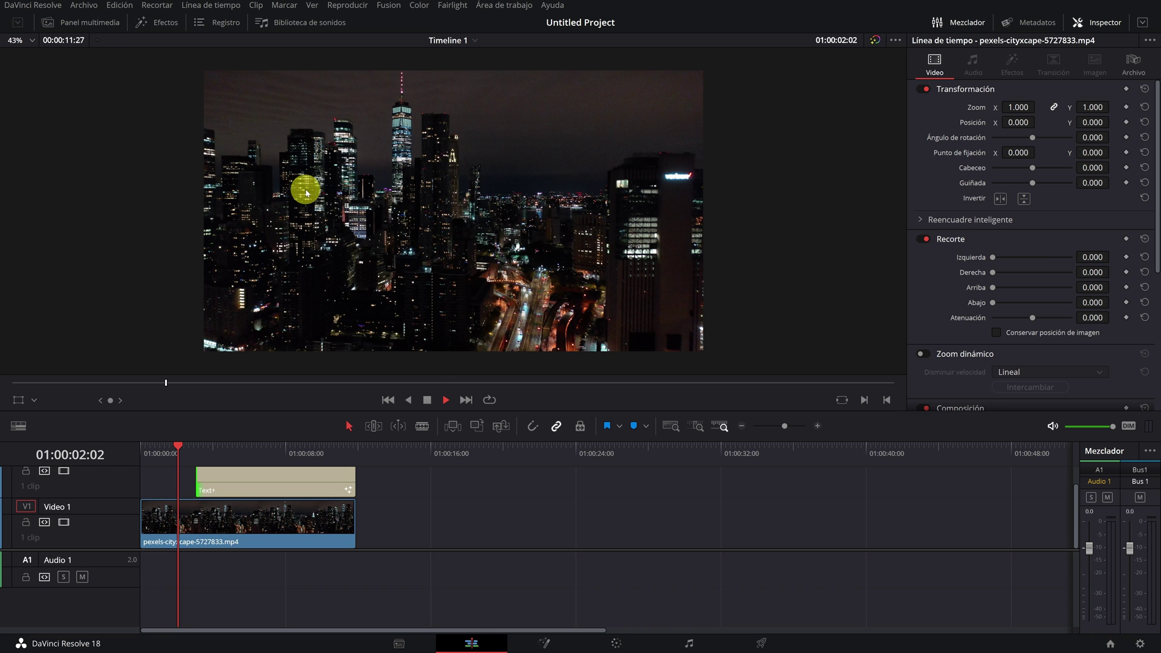
key("space")
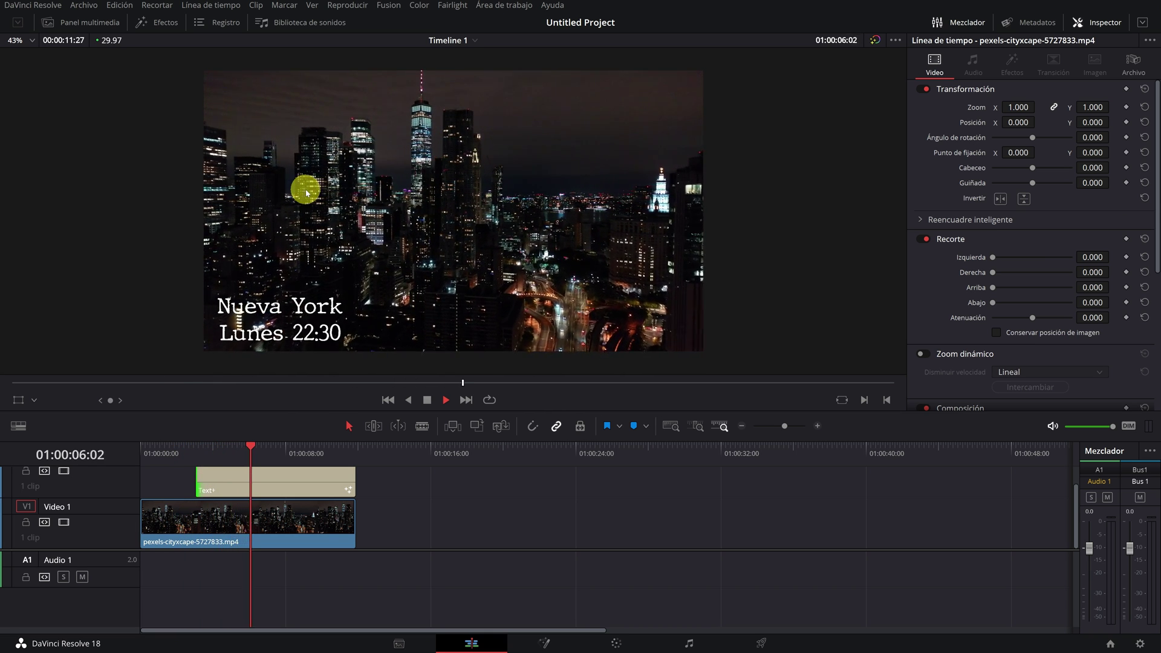
key("space")
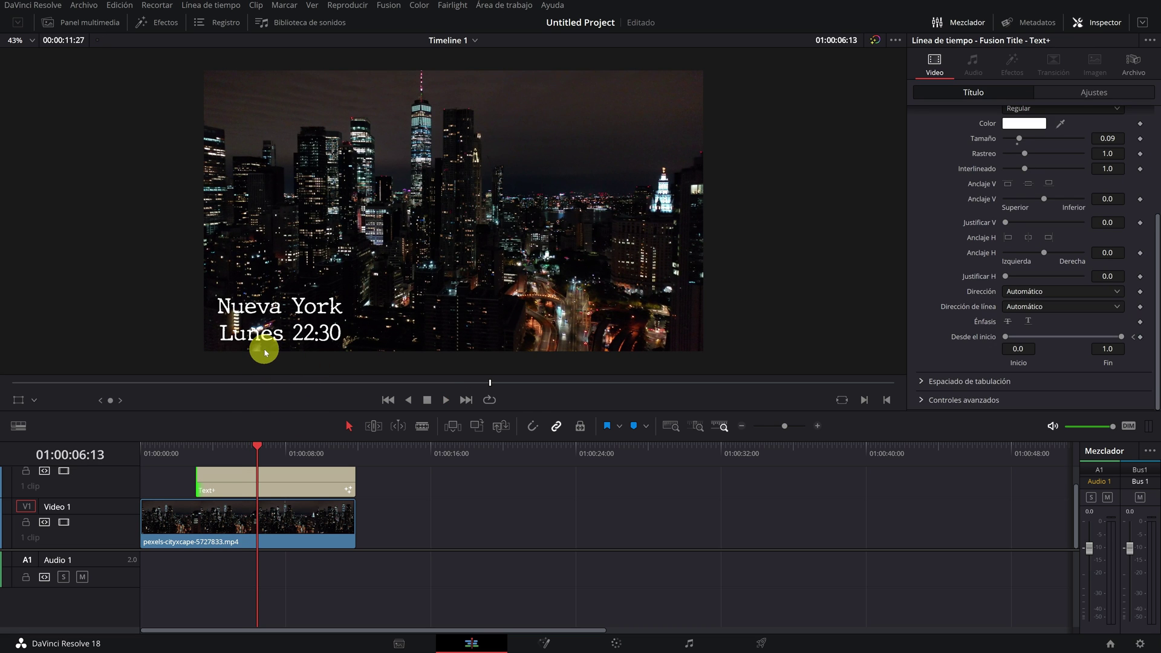
Step: Delete the Desde el inicio end keyframe at 01:00:05:24
left_click_drag(257, 447, 255, 447)
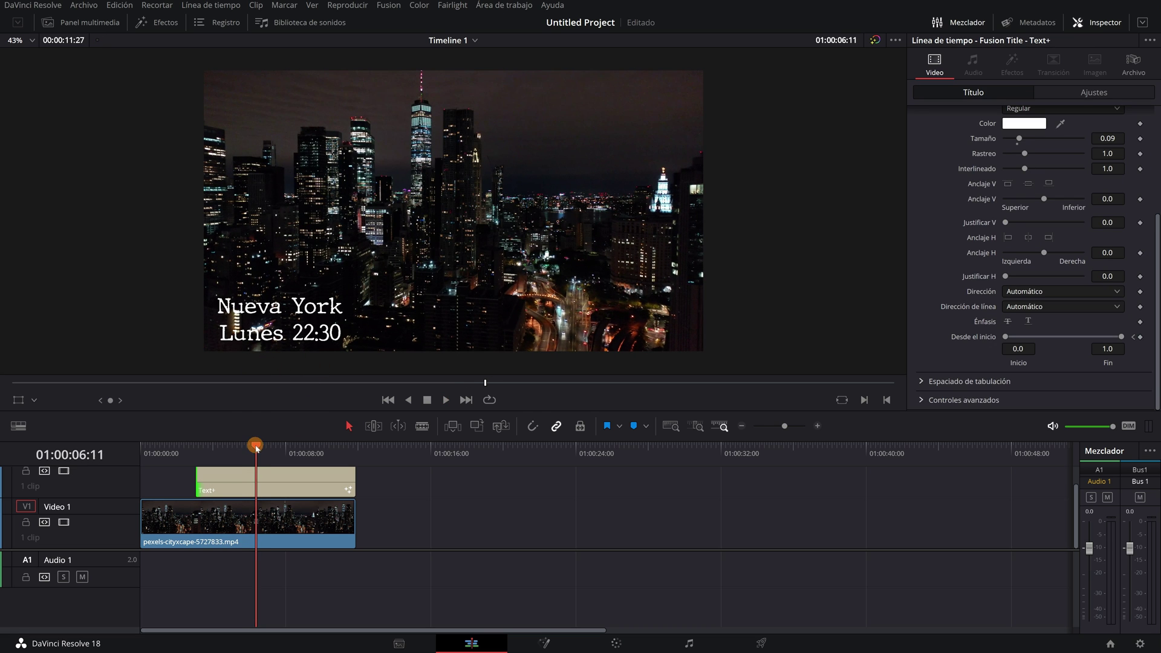
left_click(1133, 336)
left_click_drag(244, 467, 246, 476)
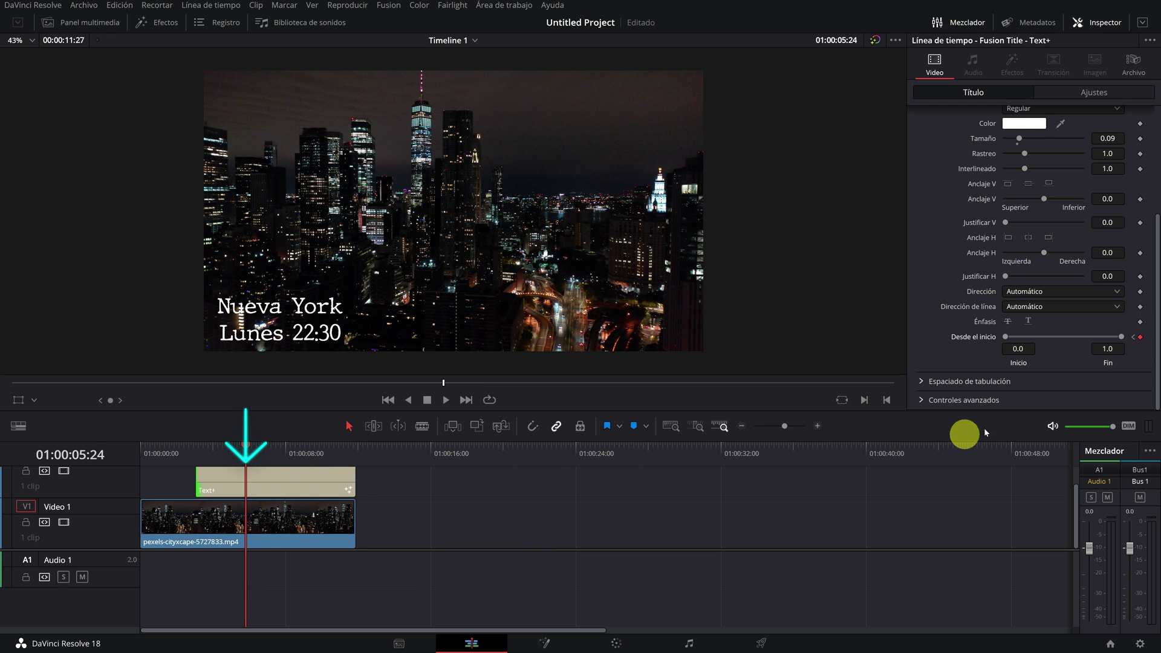
left_click(1141, 337)
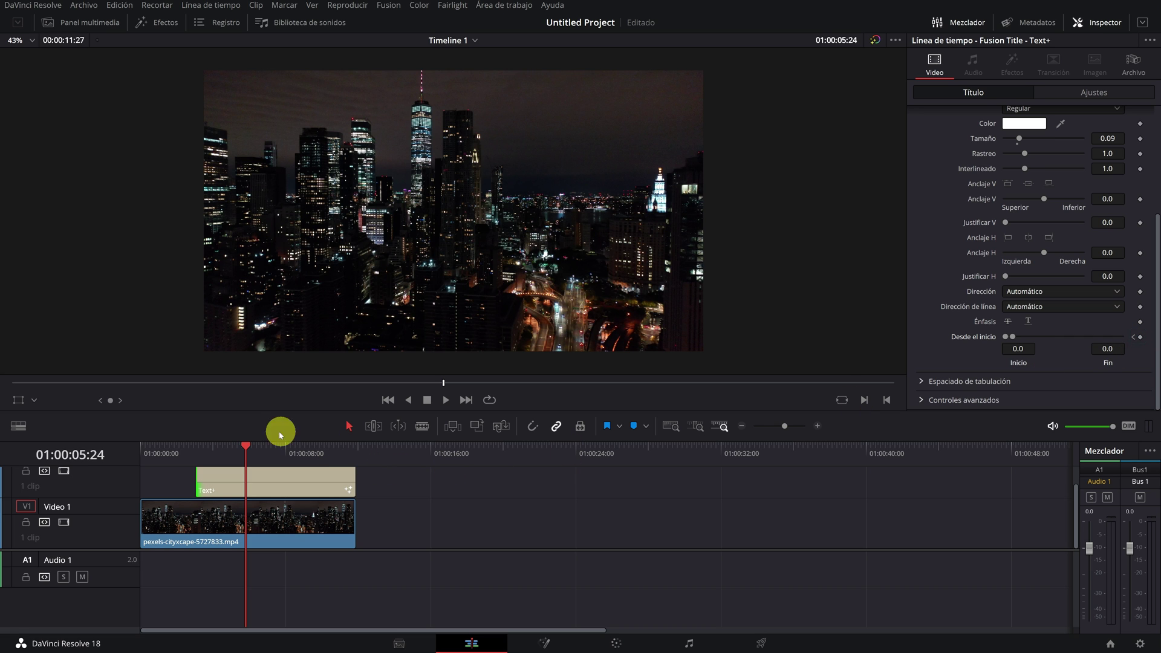
Step: Keyframe Fin at 1.0 at 01:00:04:28 and play back to check the earlier finish
left_click_drag(245, 448, 231, 450)
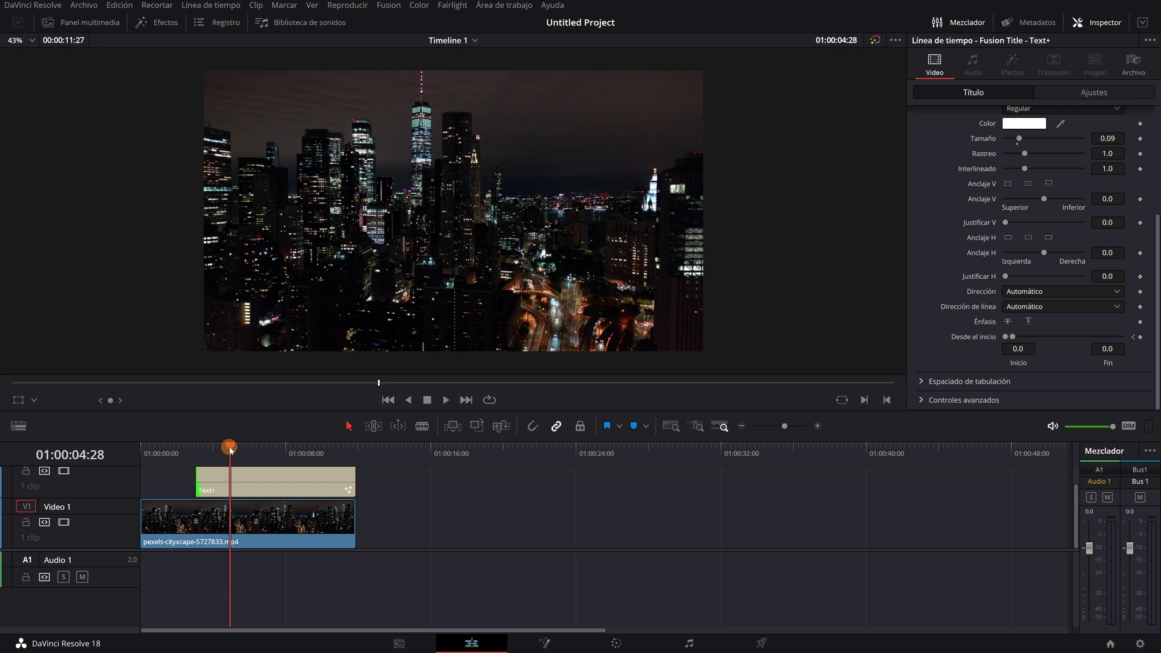
left_click(1140, 337)
left_click_drag(1013, 337, 1131, 343)
left_click(189, 451)
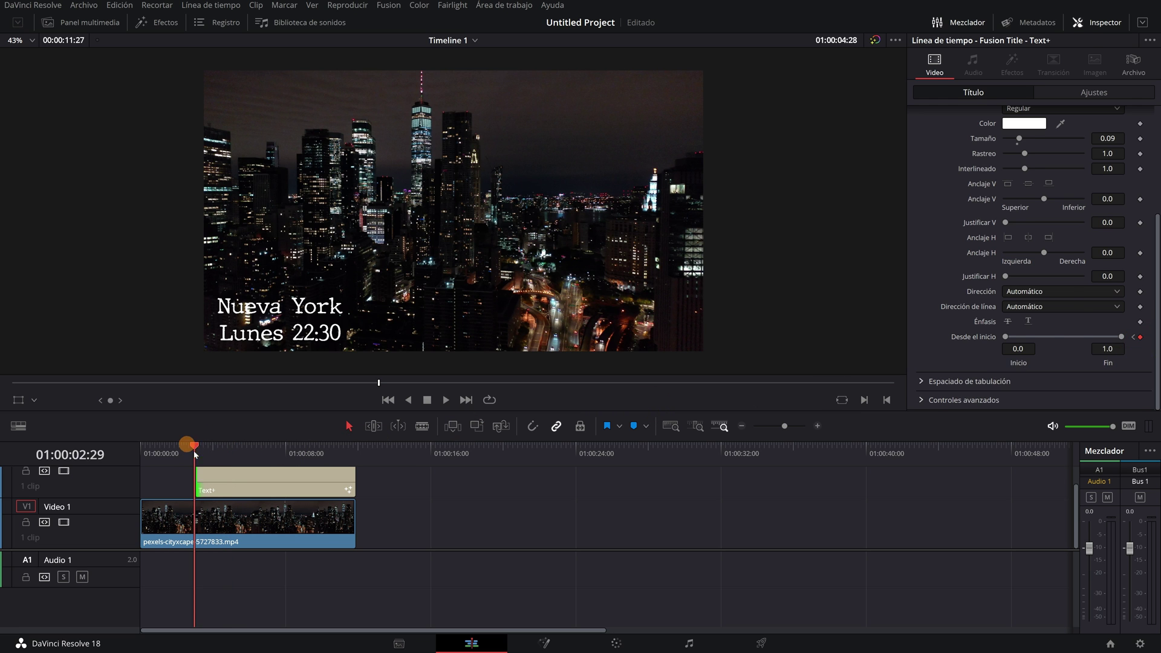
key("space")
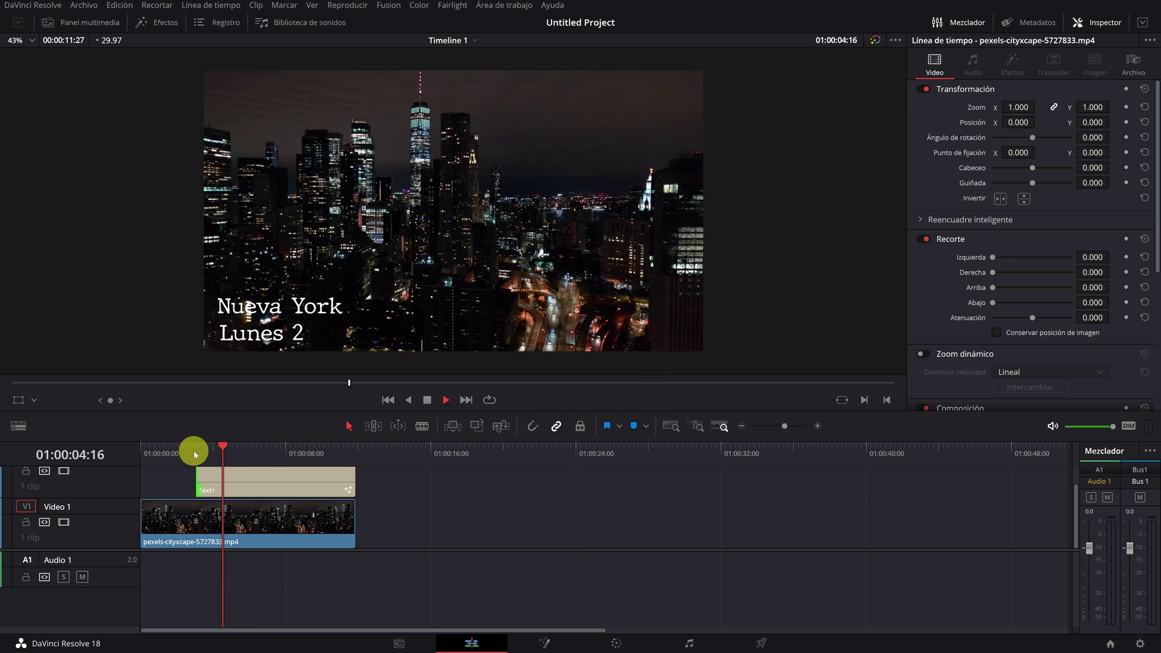
key("space")
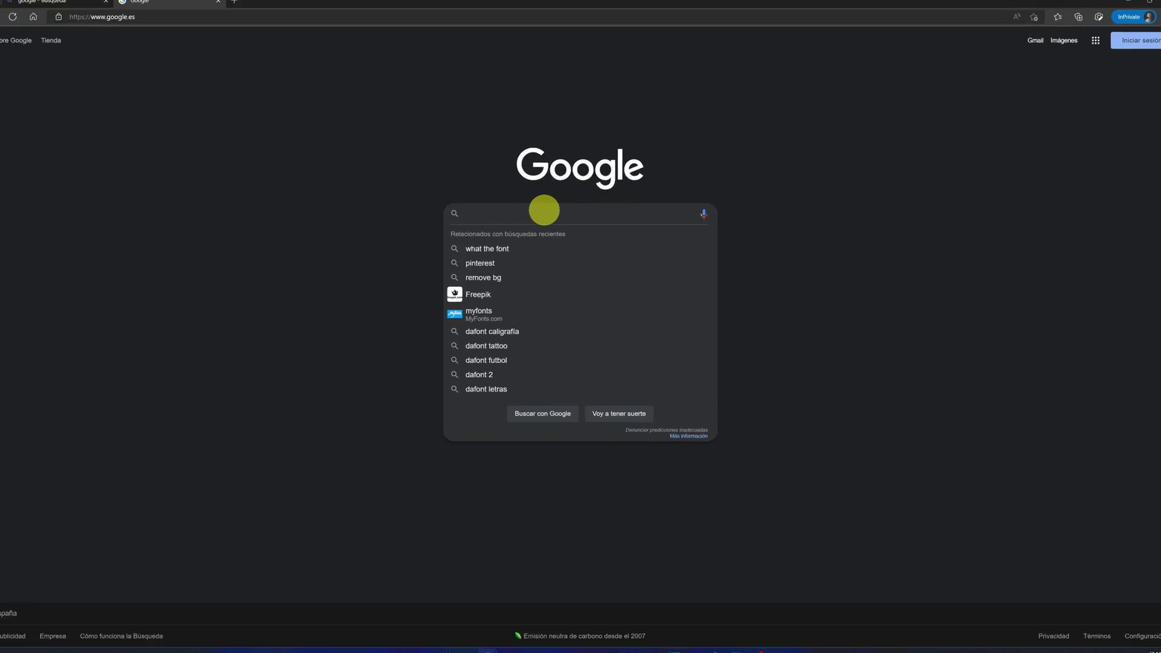
type("pixabay")
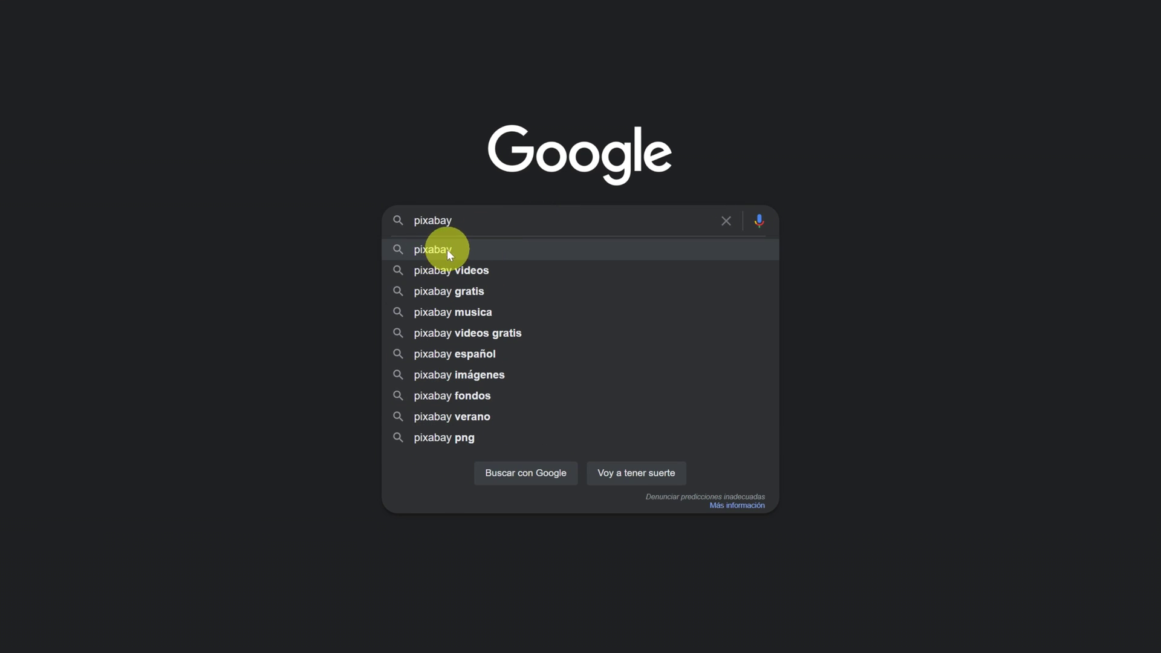
Step: Open the Pixabay site from the search results
left_click(448, 249)
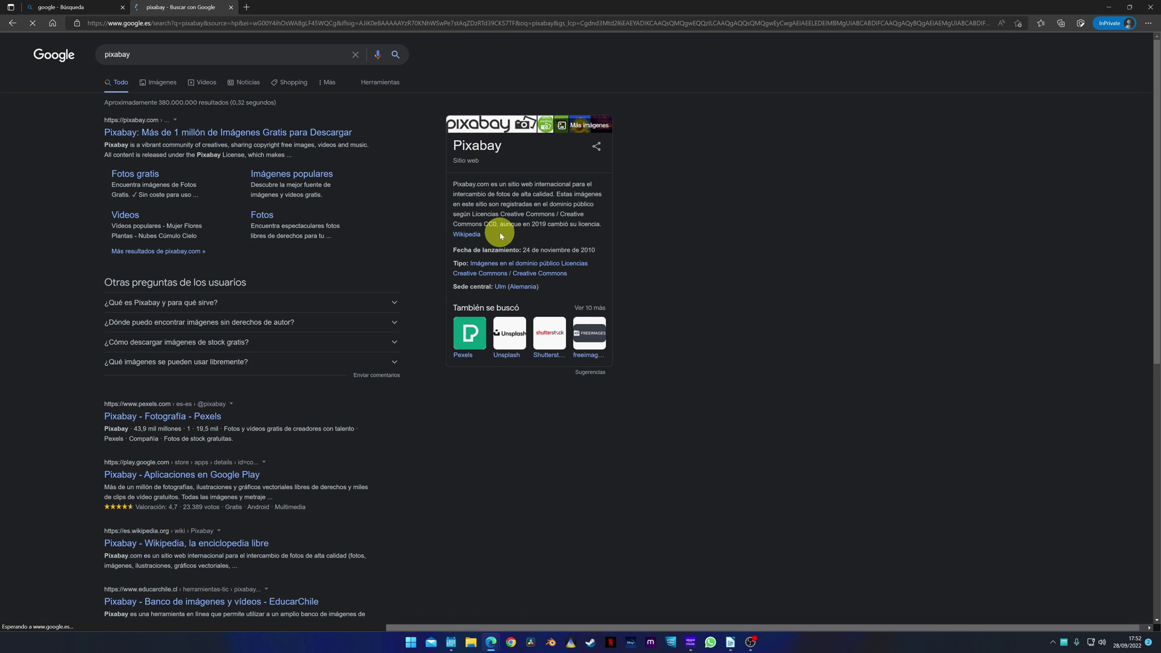
left_click(204, 134)
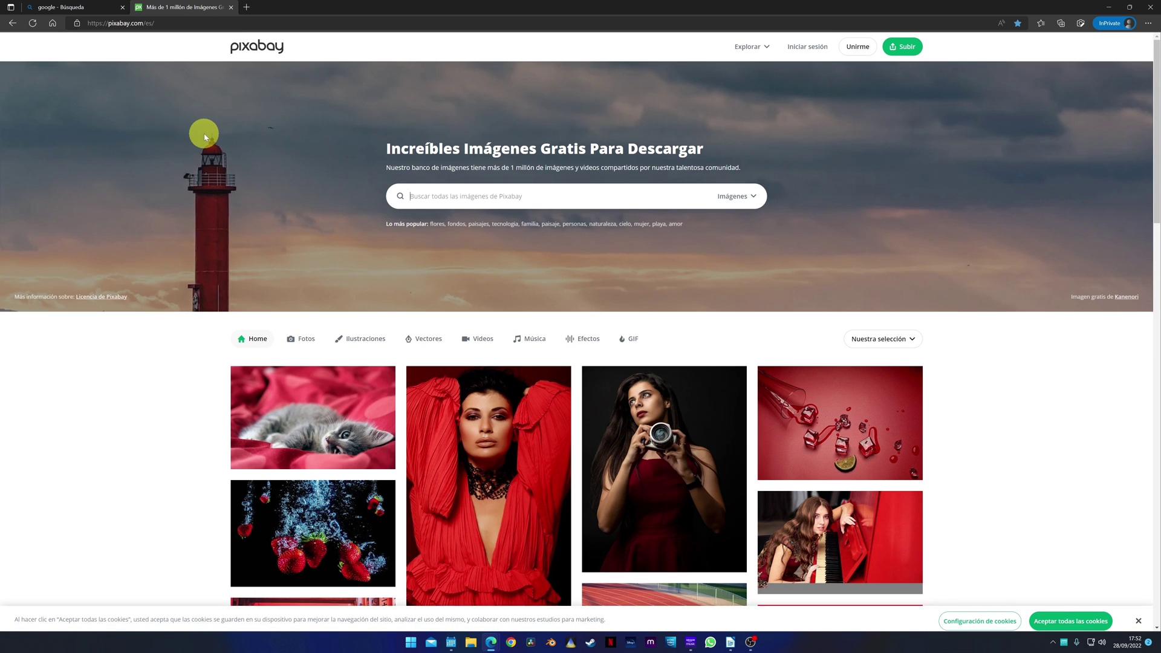
left_click(434, 197)
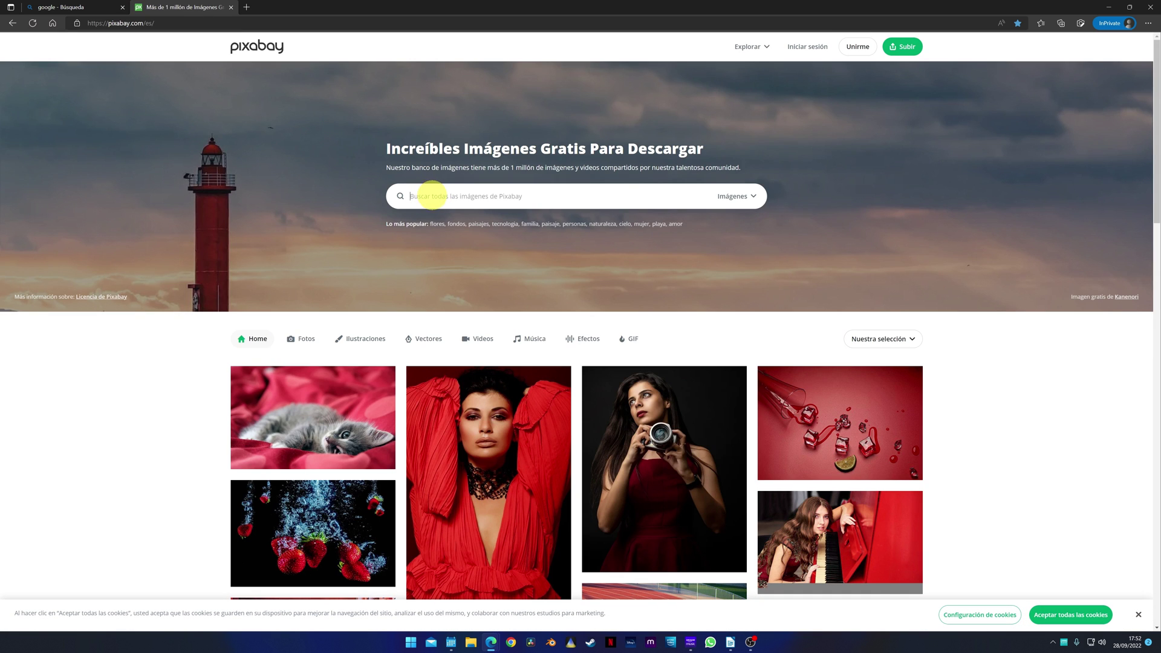
left_click_drag(540, 150, 591, 156)
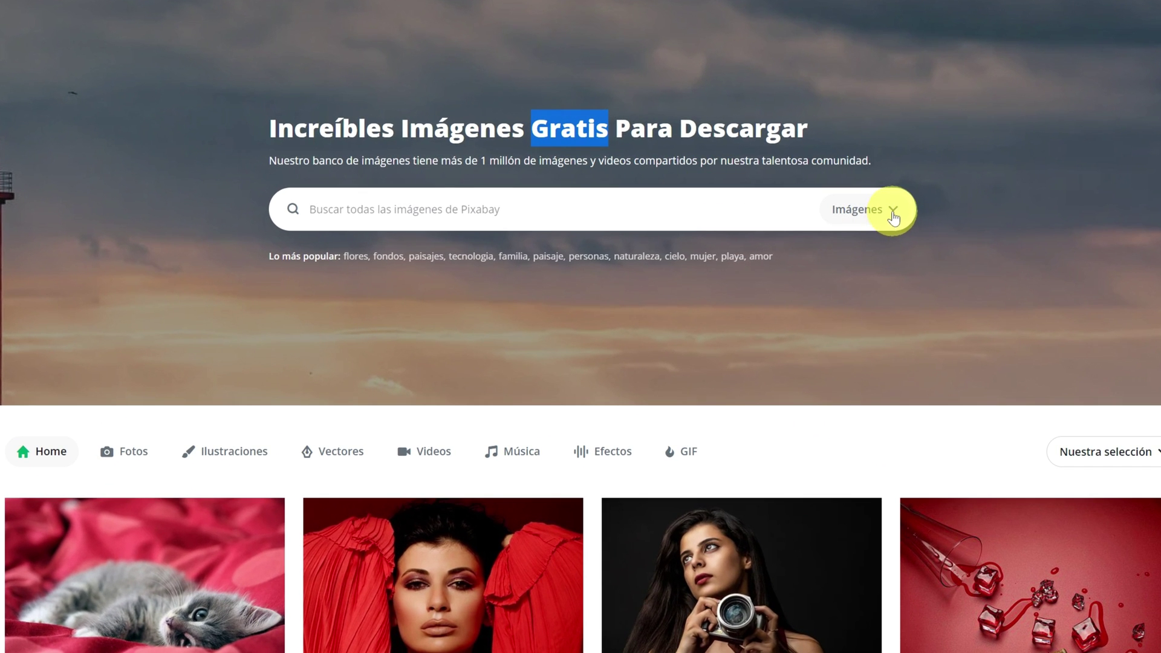
Step: Switch the search category from Imágenes to Efectos and search for 'typewriter'
left_click(877, 211)
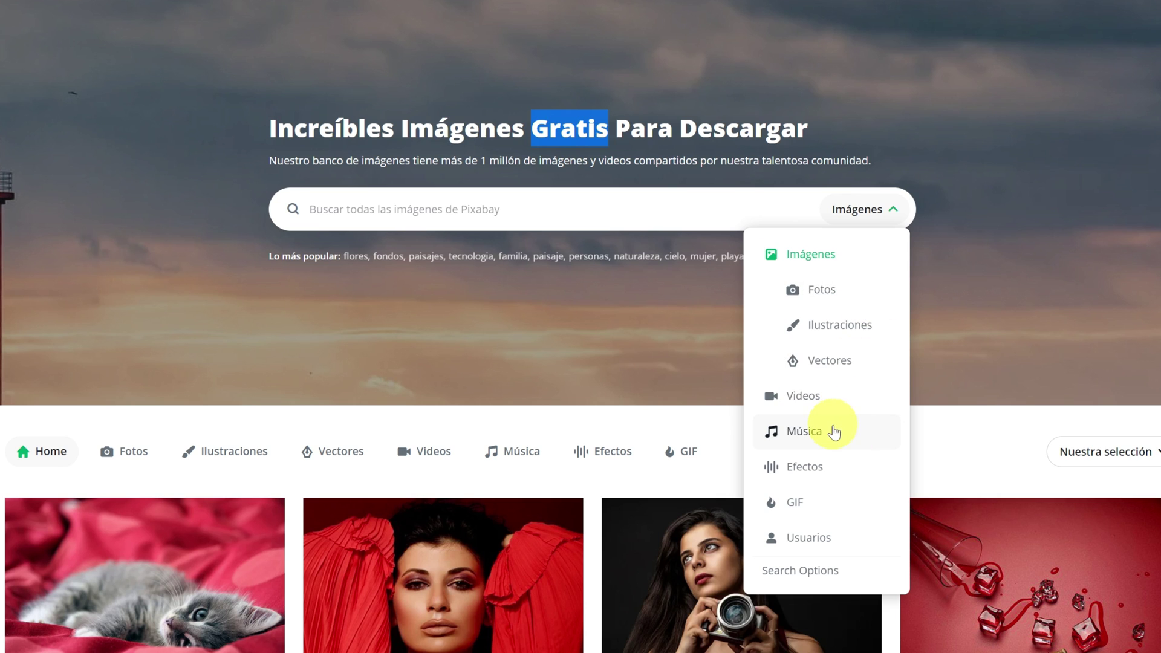
left_click(804, 469)
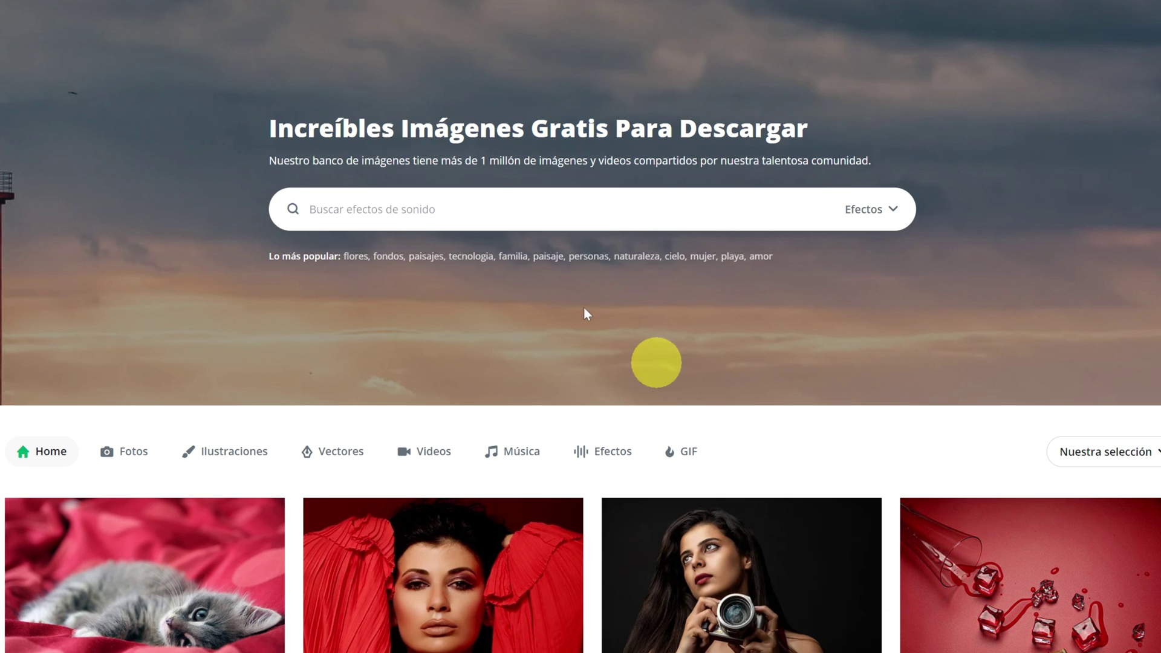
type("typewriter")
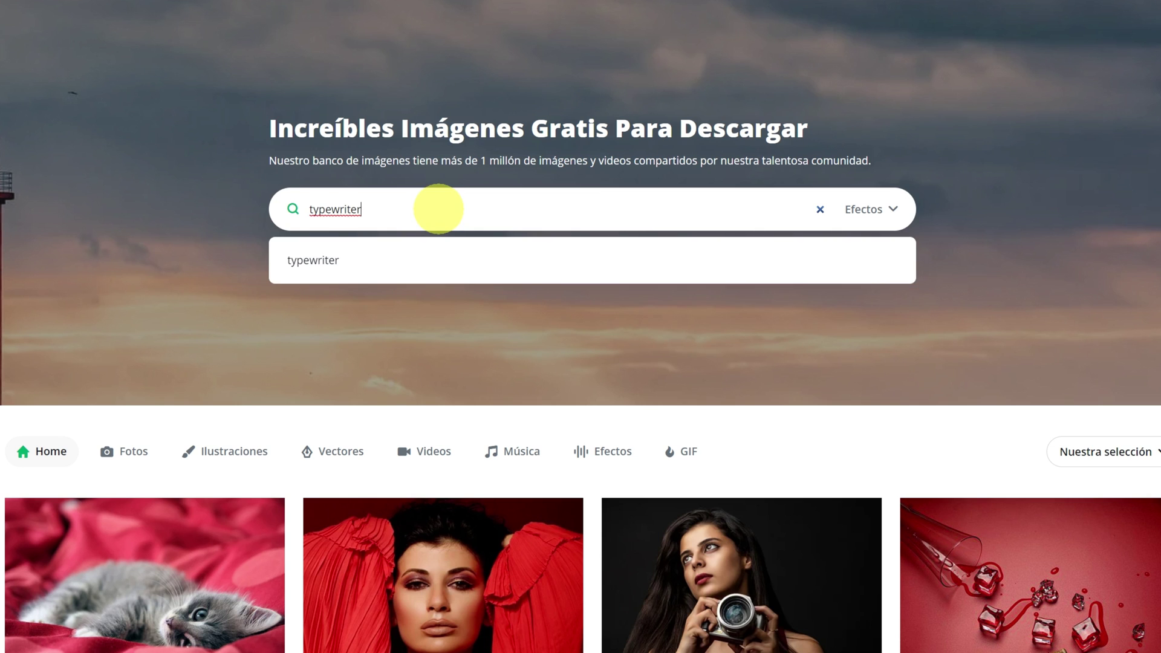
key("Return")
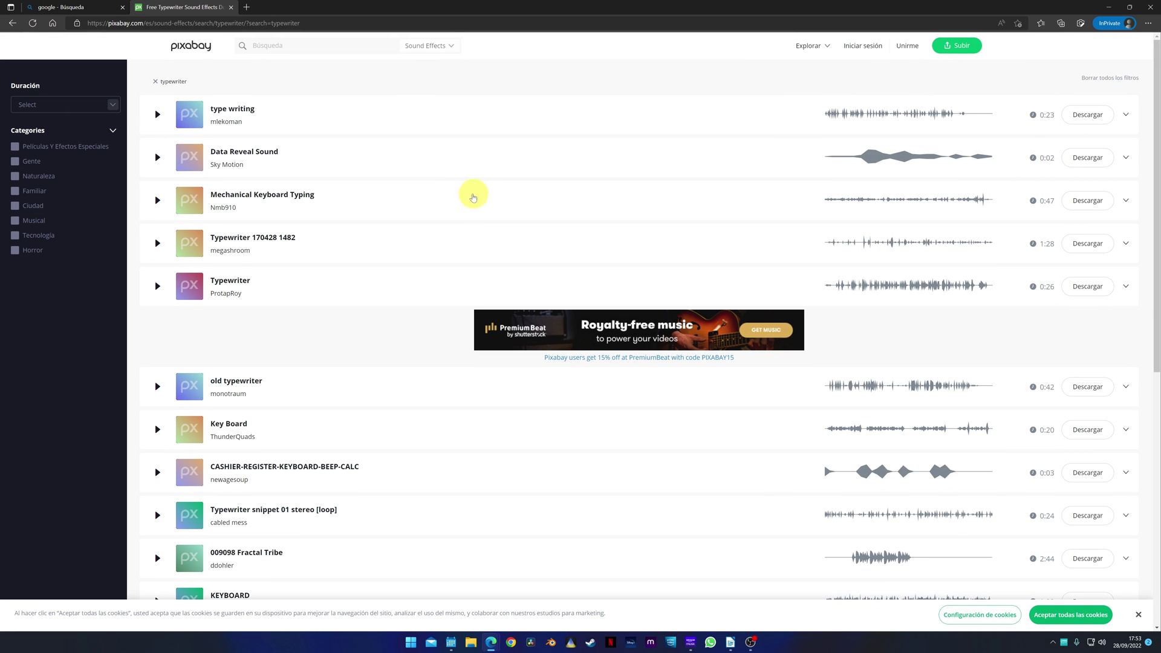
scroll(242, 290, "down", 3)
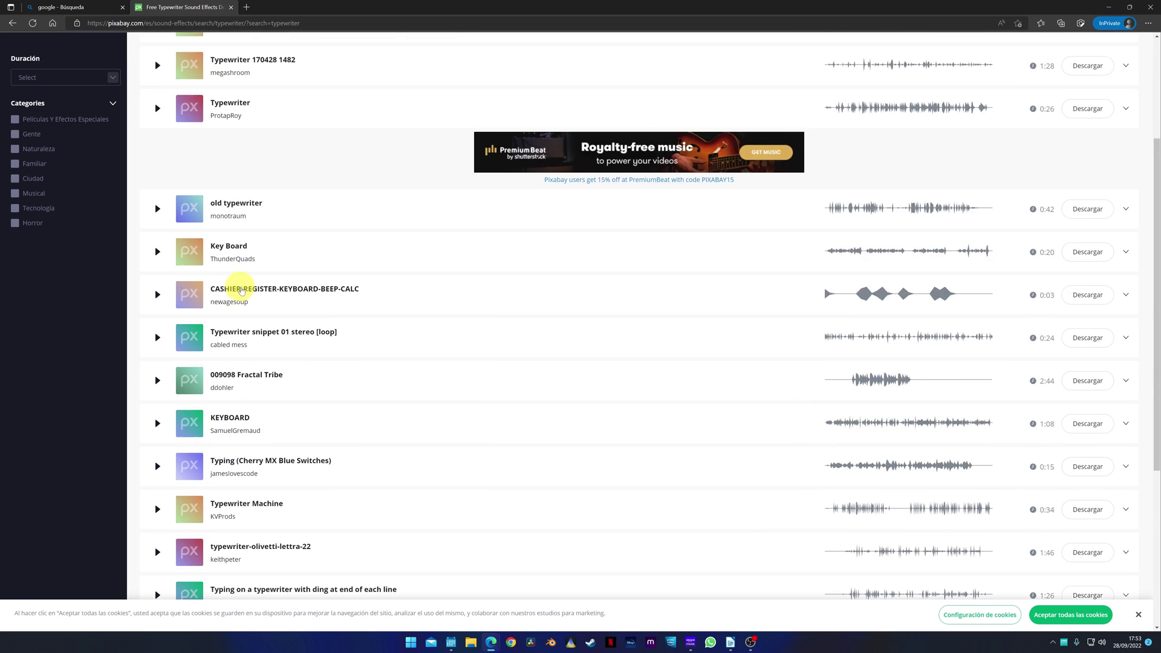
scroll(275, 325, "down", 2)
scroll(274, 325, "down", 3)
scroll(273, 319, "down", 2)
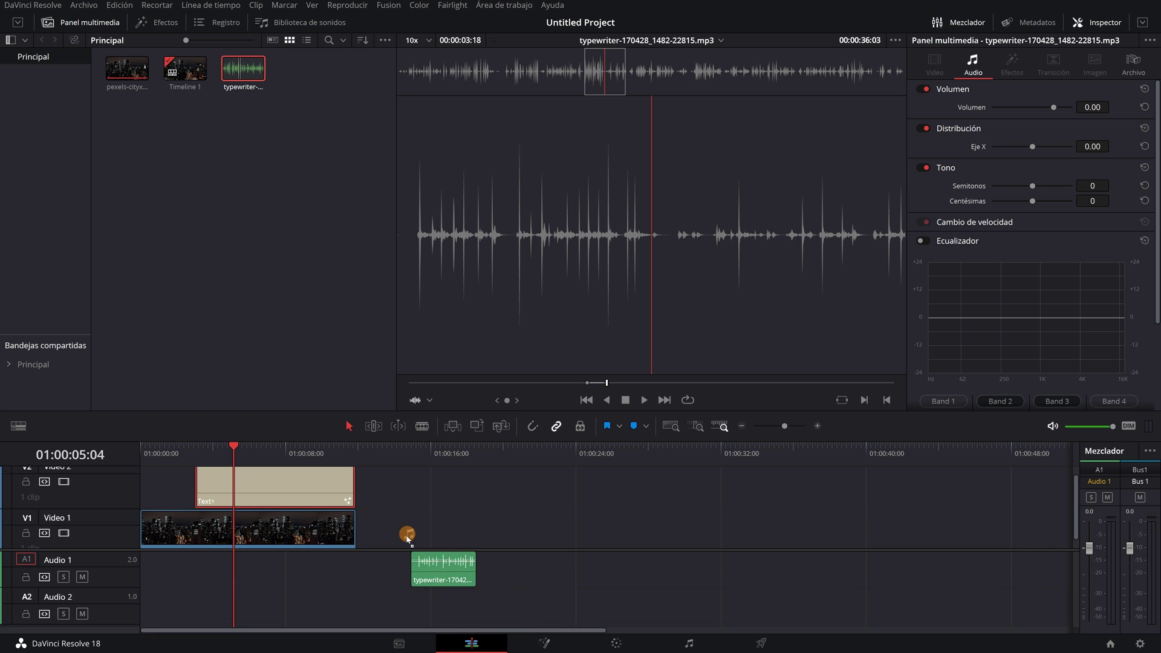
left_click_drag(407, 537, 231, 570)
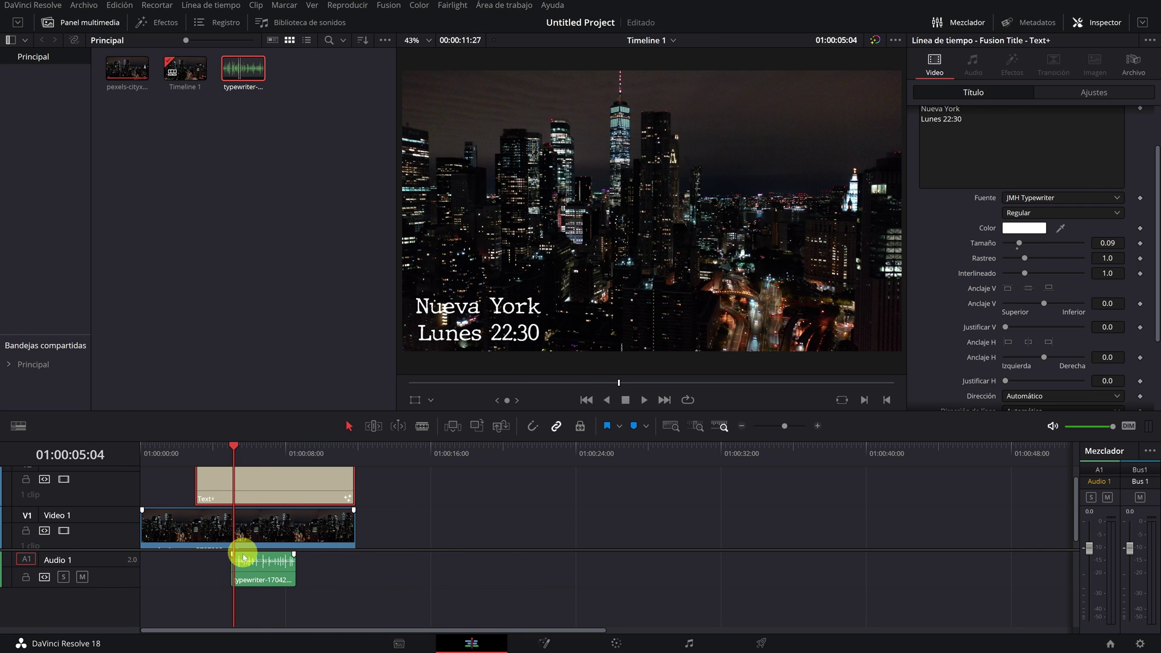
Step: Slide the typewriter clip on Audio 1 about a second left to the Text+ start
left_click(245, 573)
left_click_drag(245, 573, 220, 575)
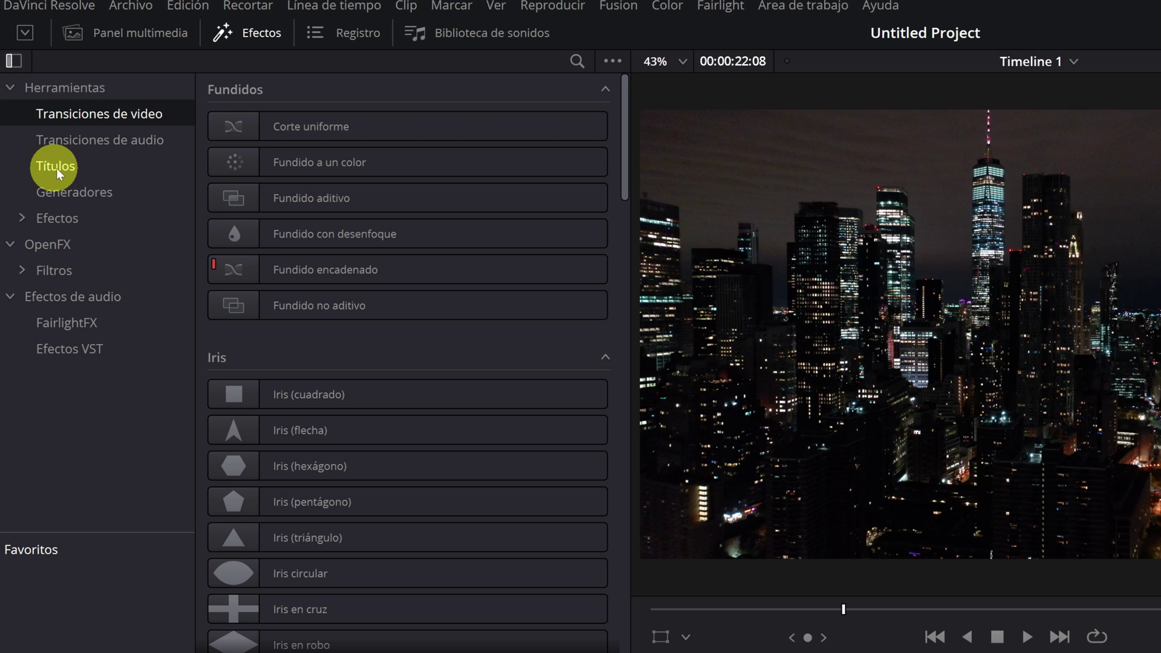
Step: Search the titles for 'JITT' and place Jitter on a new track above the city footage
left_click(62, 172)
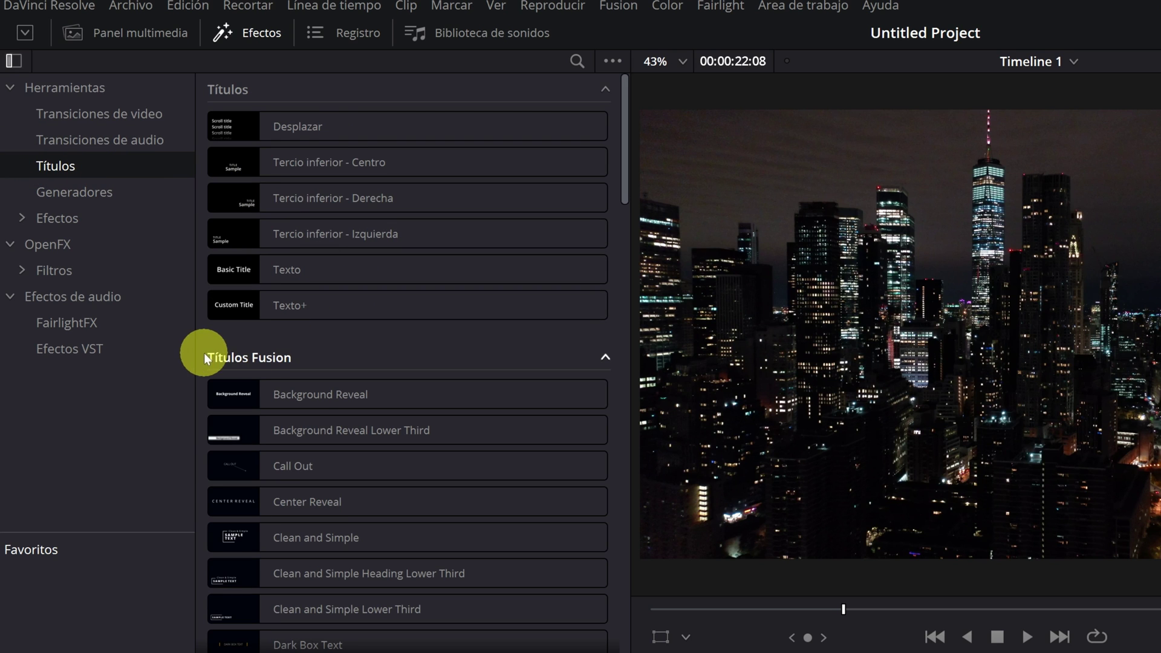
scroll(275, 123, "down", 4)
left_click(575, 59)
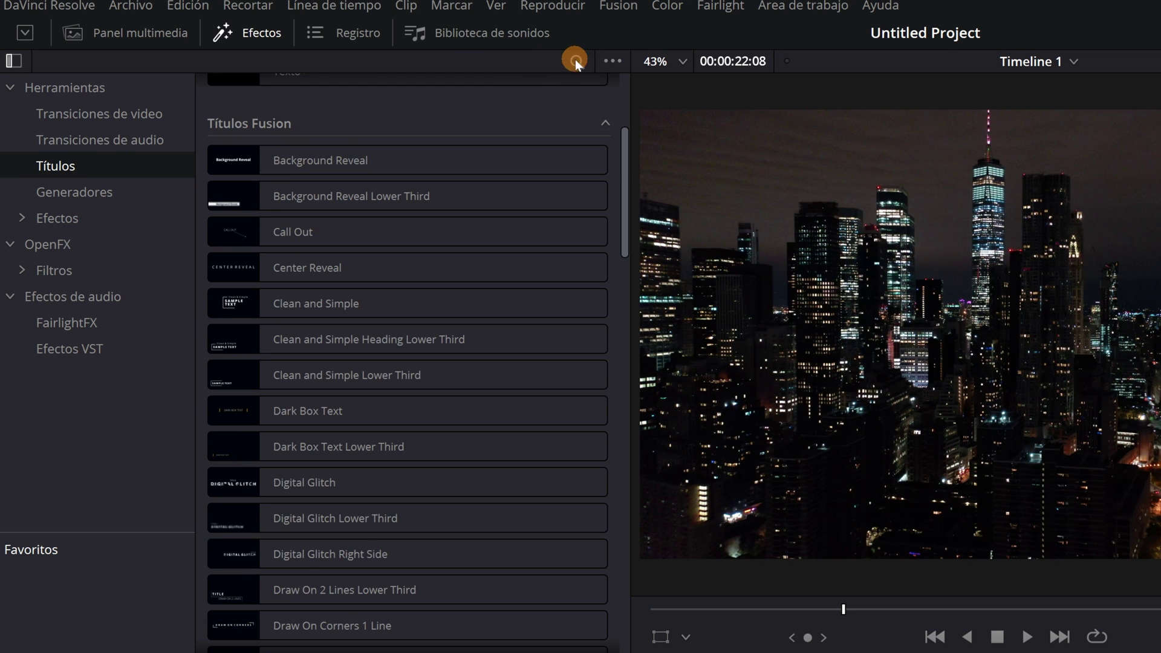
type("JITT")
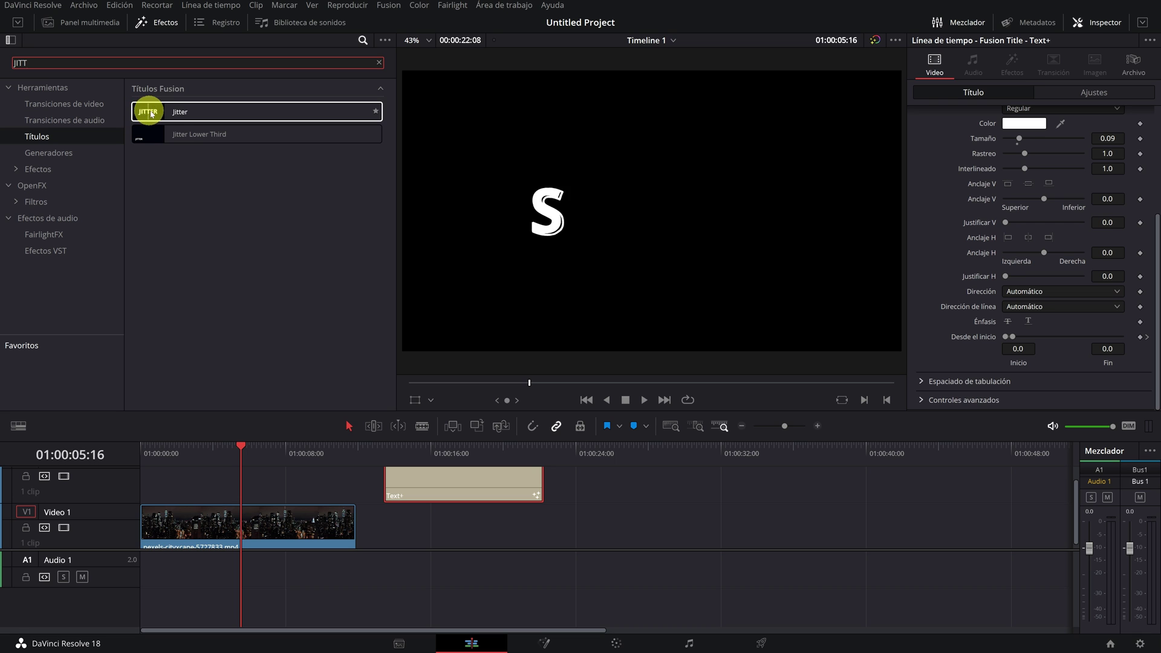
left_click_drag(178, 141, 215, 504)
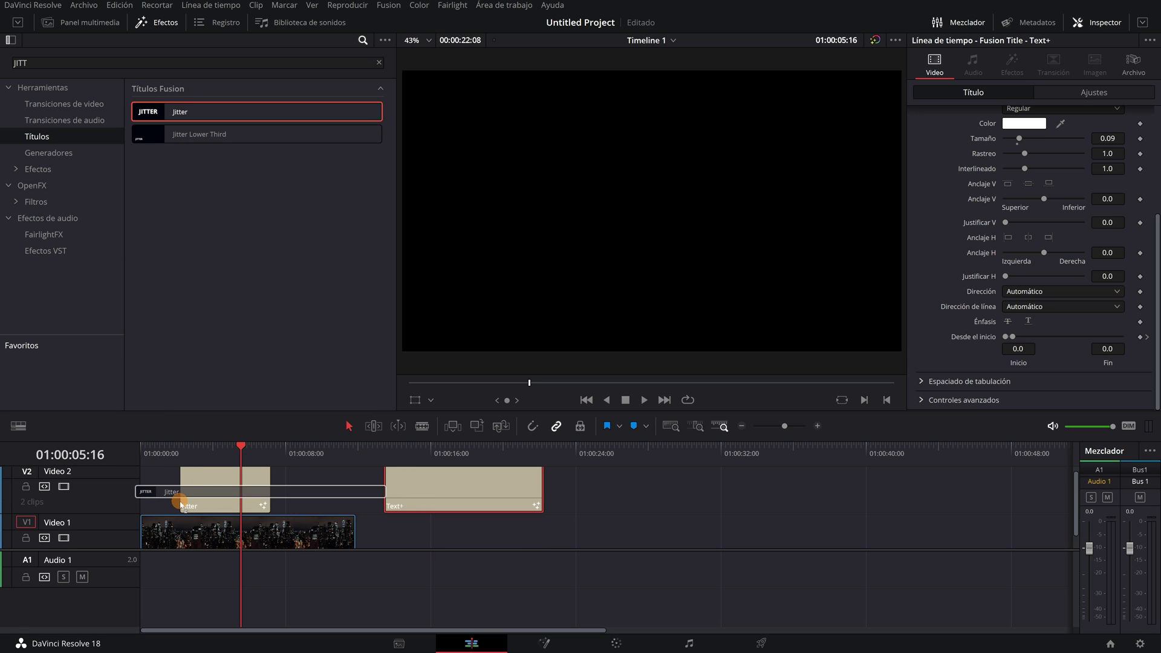
Step: Play the Jitter title to preview its SAMPLE animation
key("space")
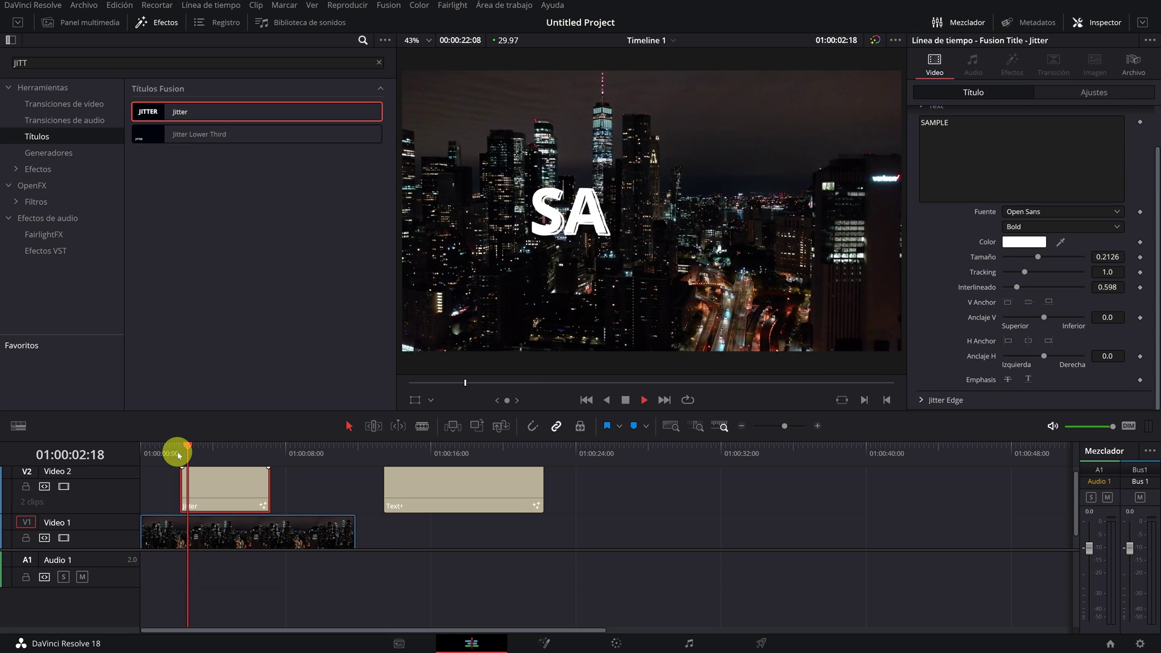
key("space")
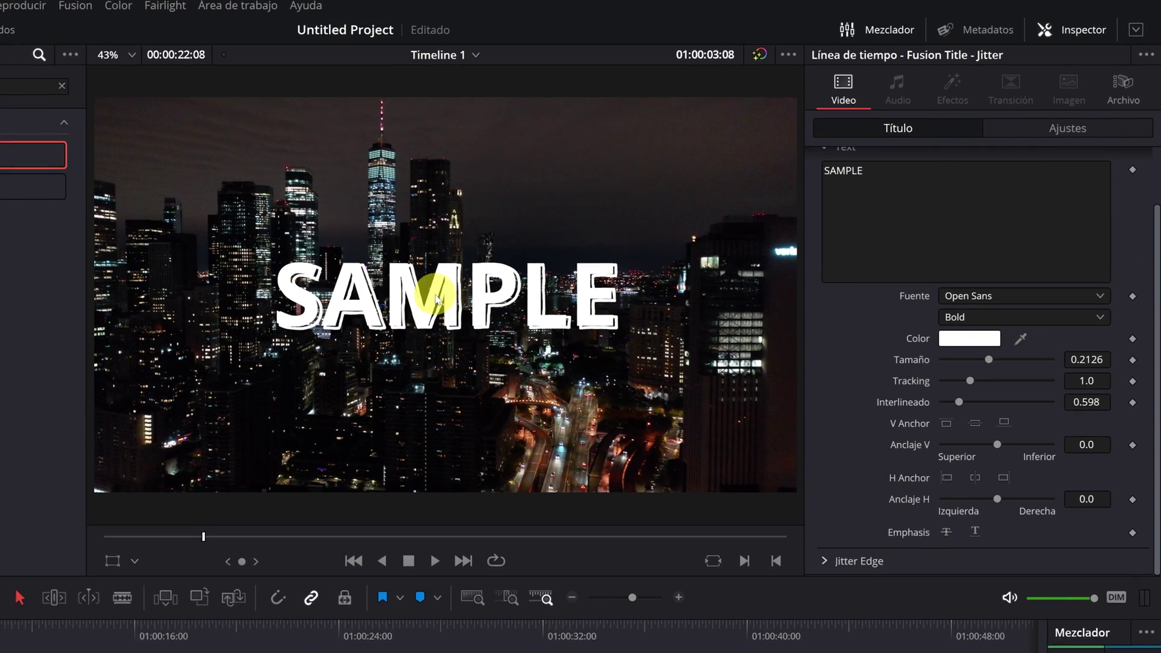
key("space")
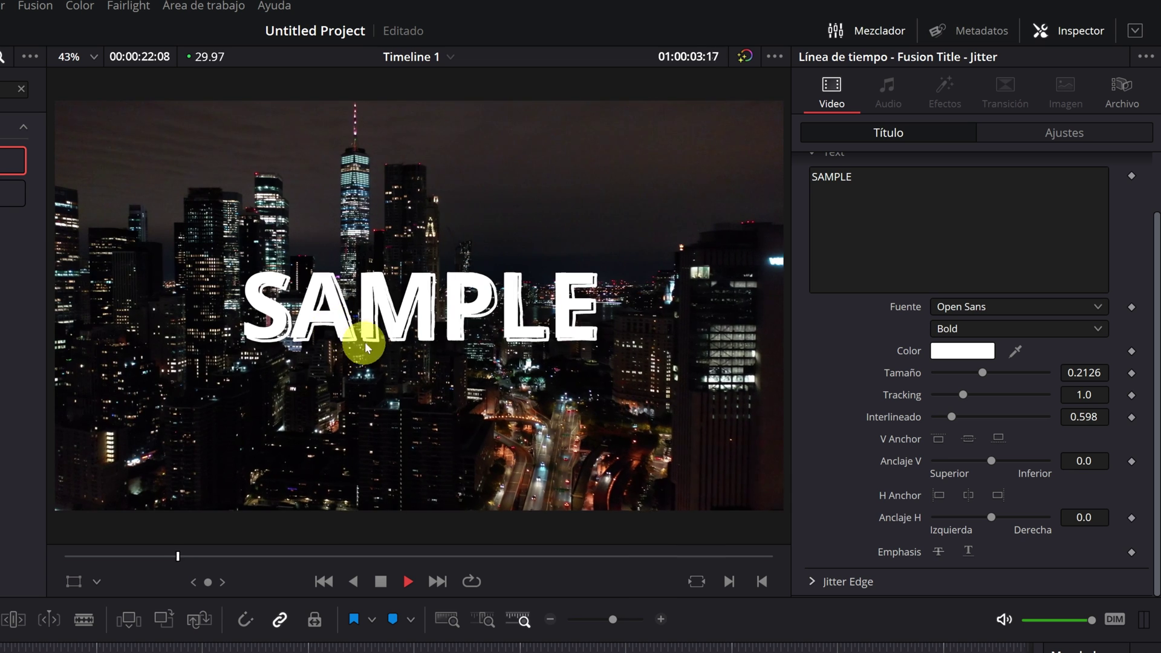
key("space")
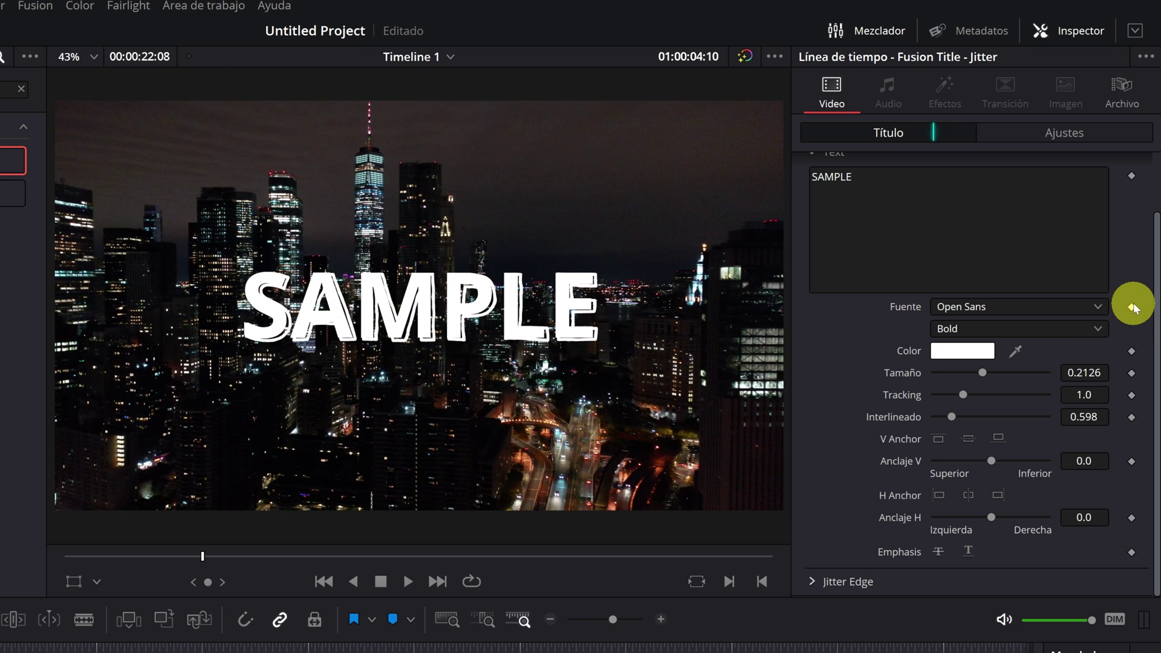
Step: In Jitter Edge, lower Verde to 0.008 and Alfa to 0.0
left_click(811, 582)
scroll(869, 503, "down", 3)
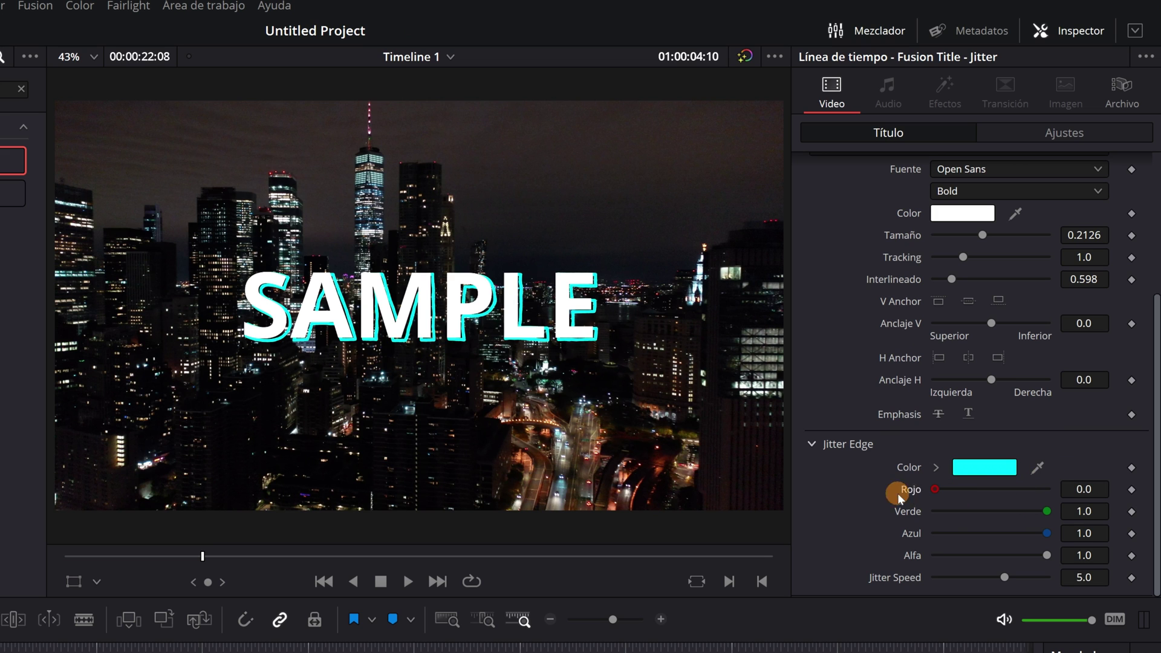
left_click_drag(1047, 511, 935, 533)
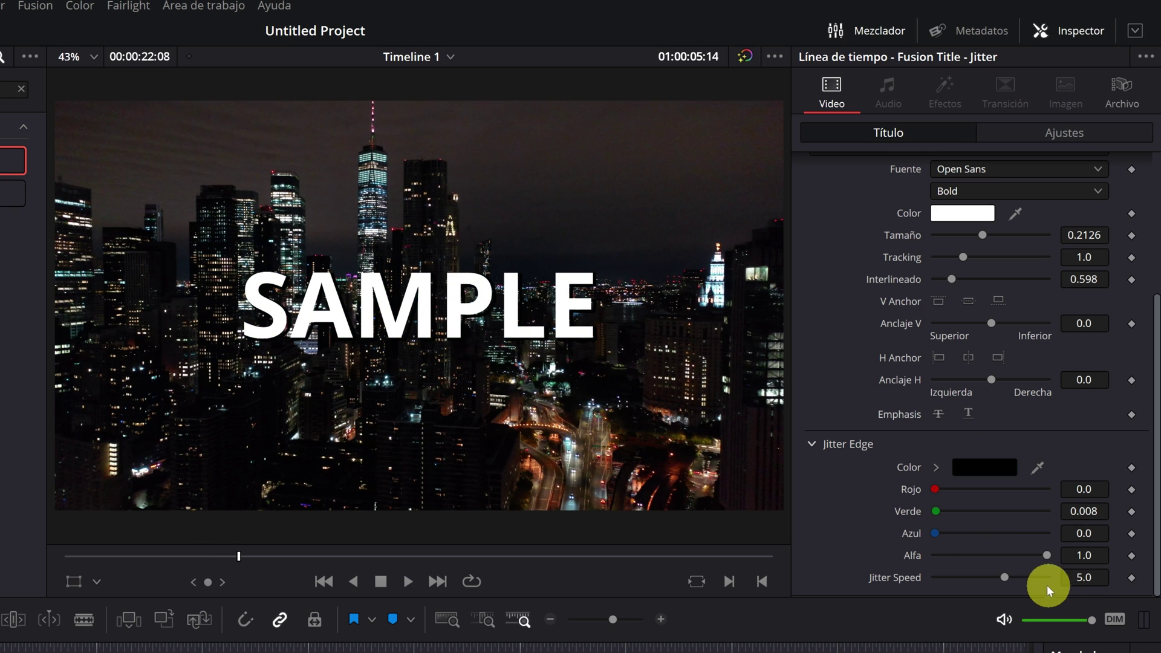
left_click_drag(1051, 561, 872, 554)
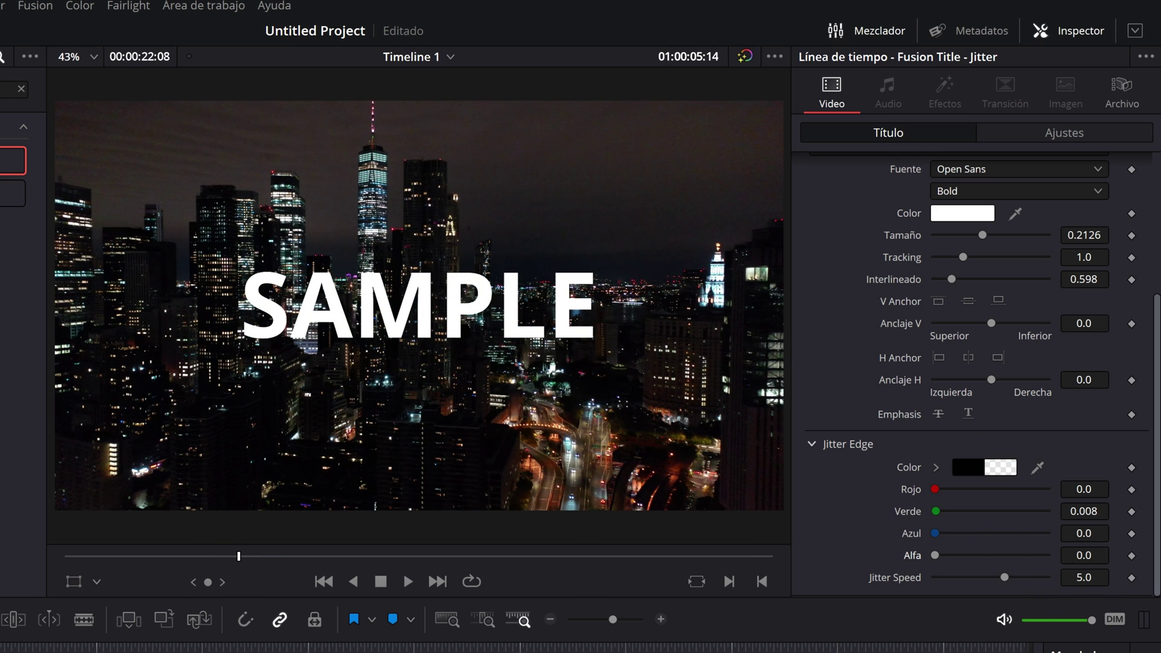
Step: Replay the title from its start, then search the effects library for 'RANDO'
key("Up")
key("space")
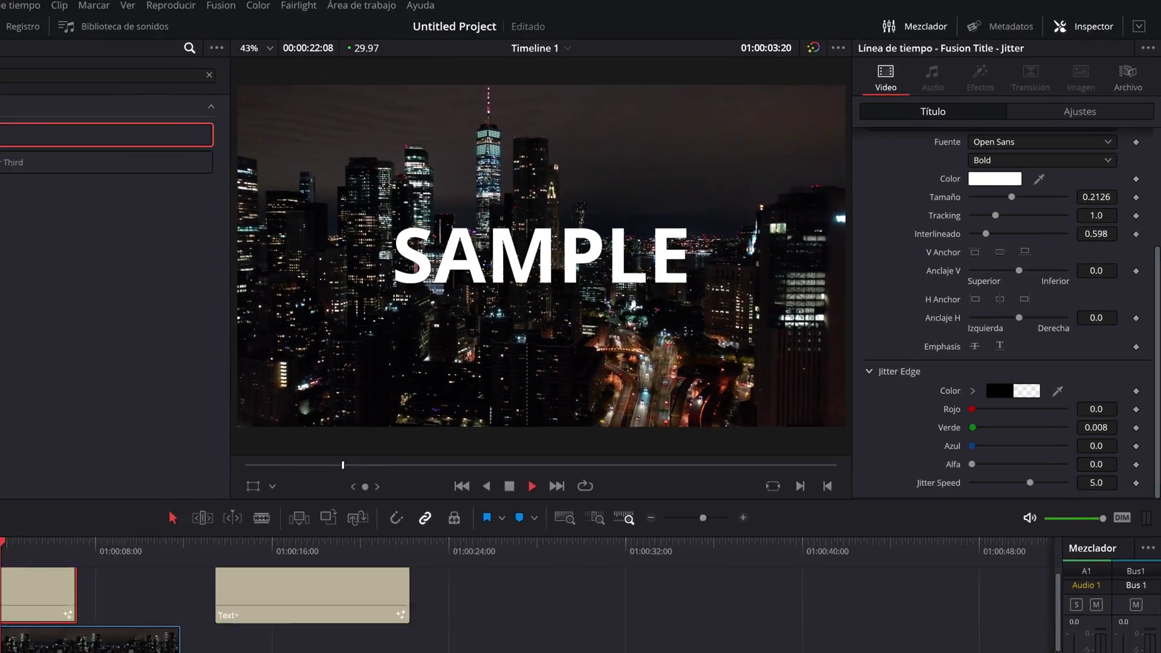
left_click(91, 74)
type("RA")
type("NDO")
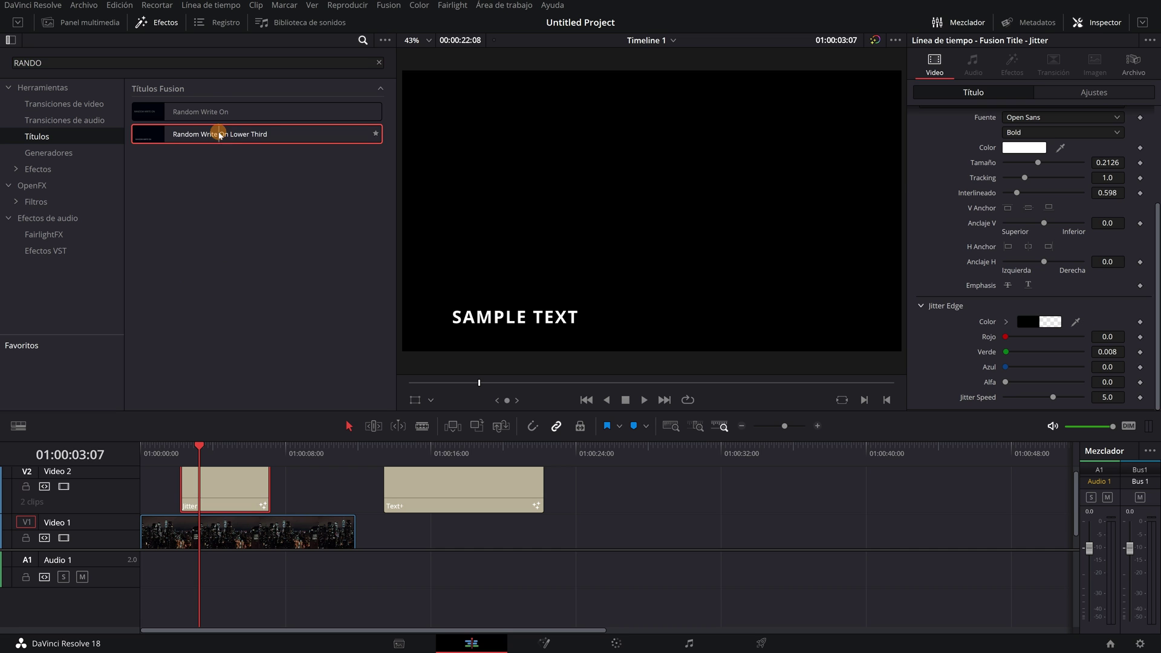
Step: Put Random Write On Lower Third on Video 2, delete the leftover Jitter piece, and play it
left_click_drag(220, 135, 260, 498)
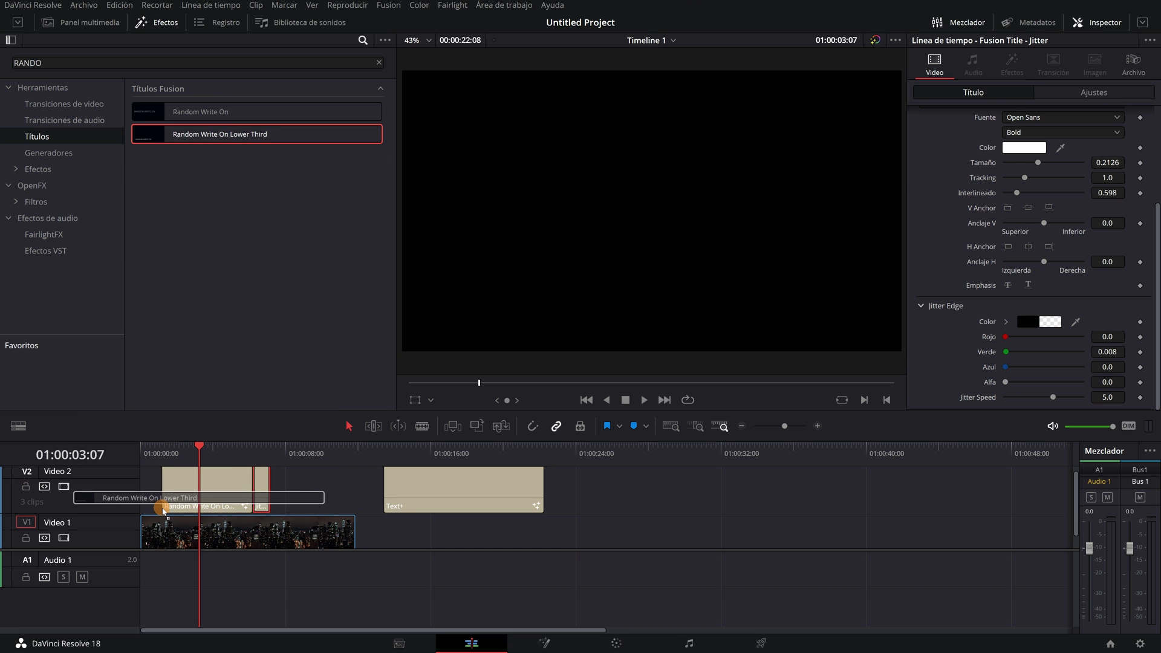
key("Delete")
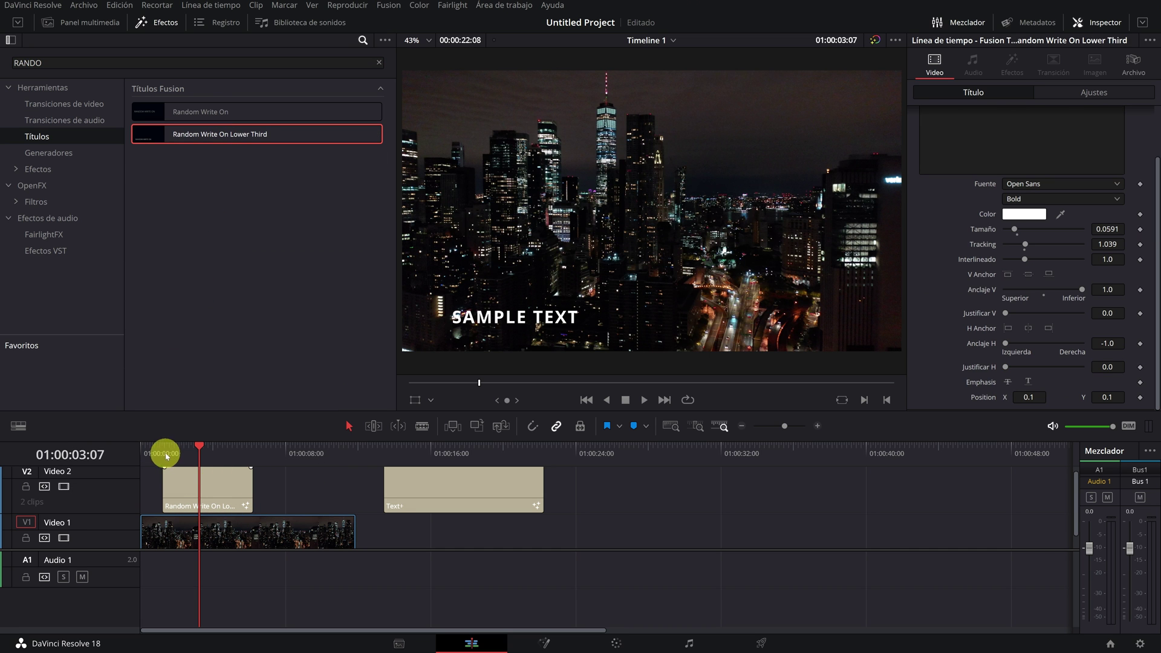
left_click(163, 455)
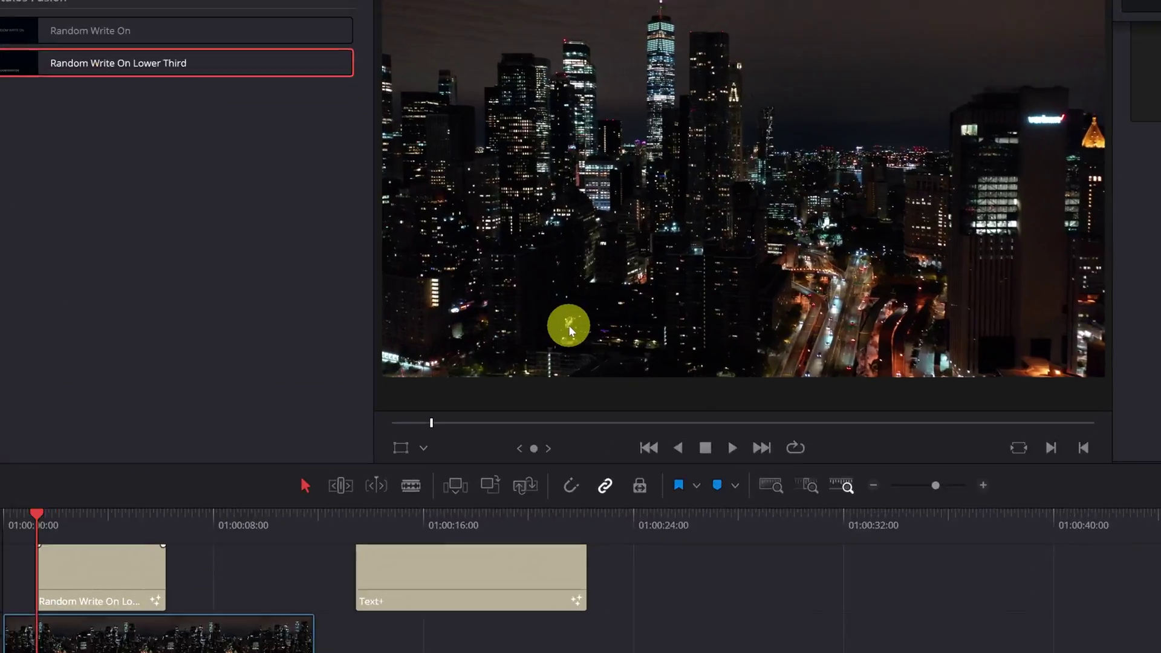
key("space")
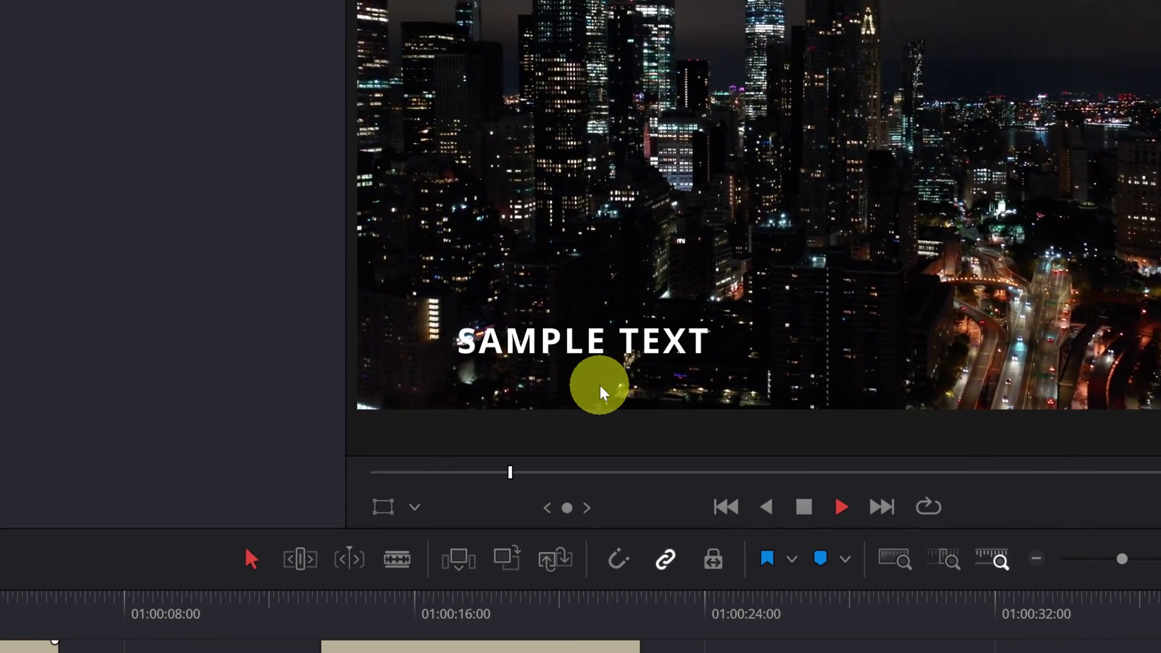